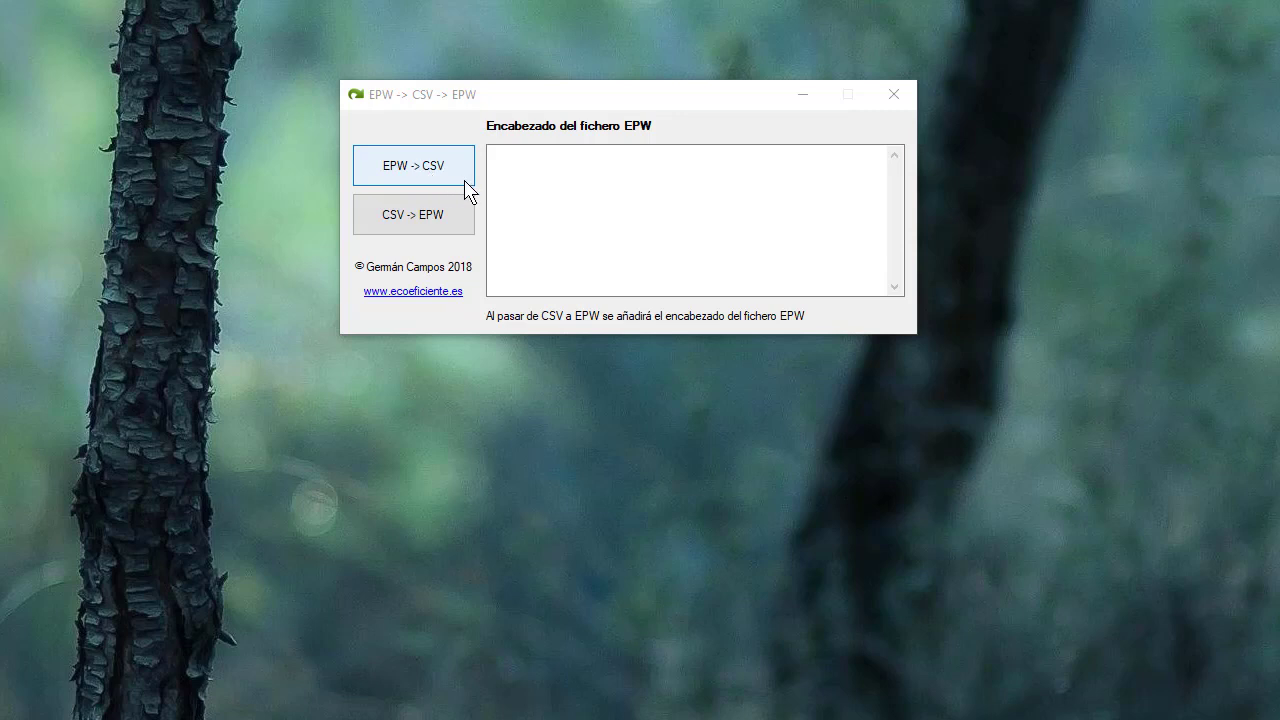
Convert ESP_MADRID_IWEC.epw from the epw2csv folder to CSV and save it as ESP_MADRID_IWEC.csv.
{"action": "left_click", "coordinate": [465, 190]}
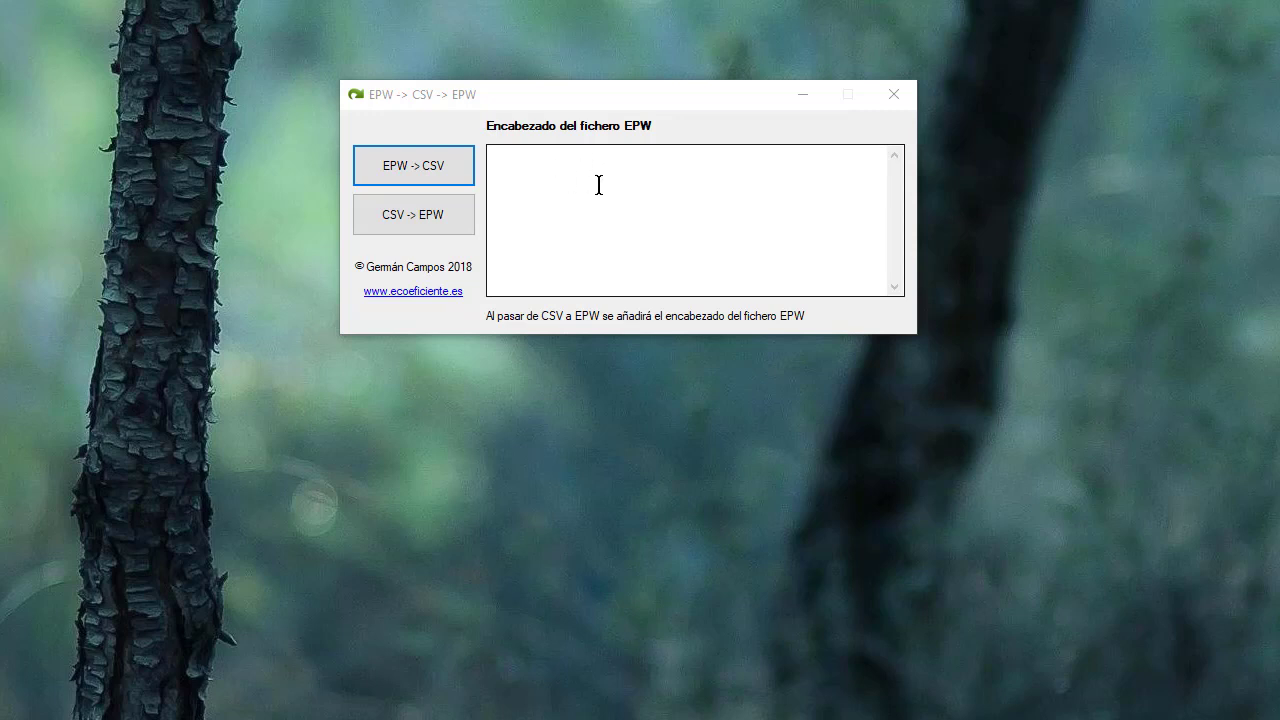
{"action": "left_click", "coordinate": [407, 170]}
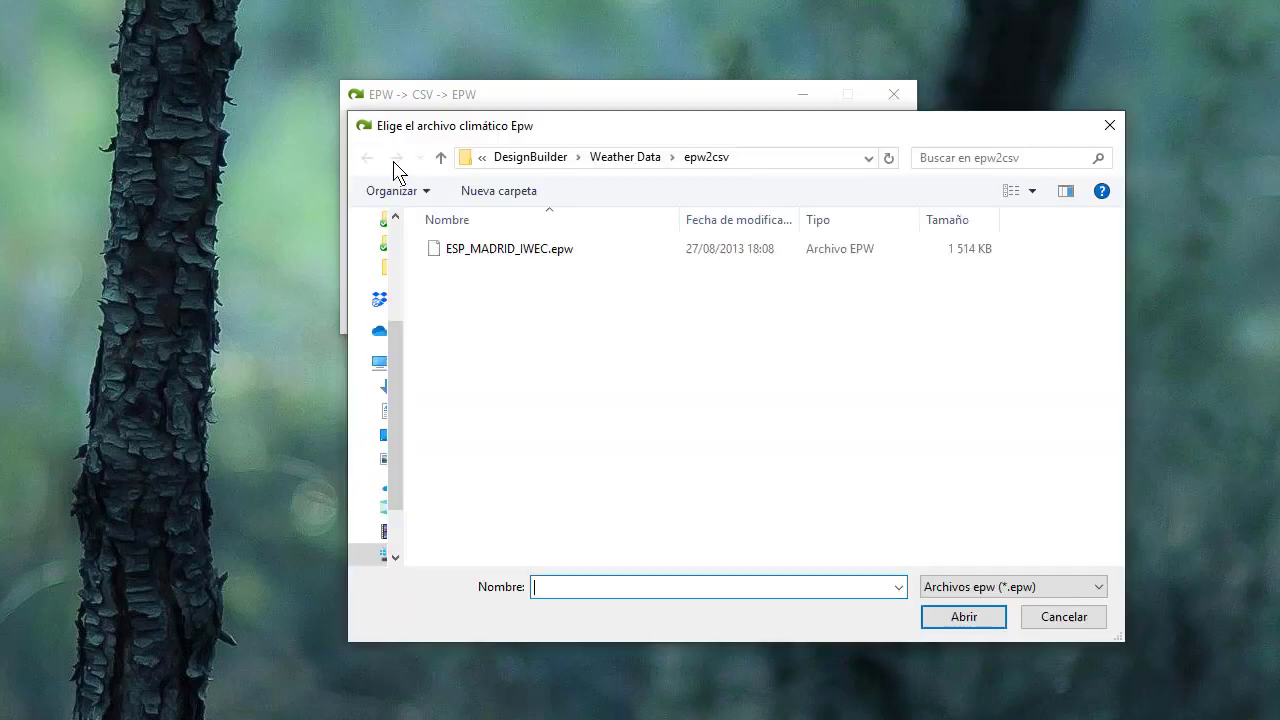
{"action": "double_click", "coordinate": [535, 250]}
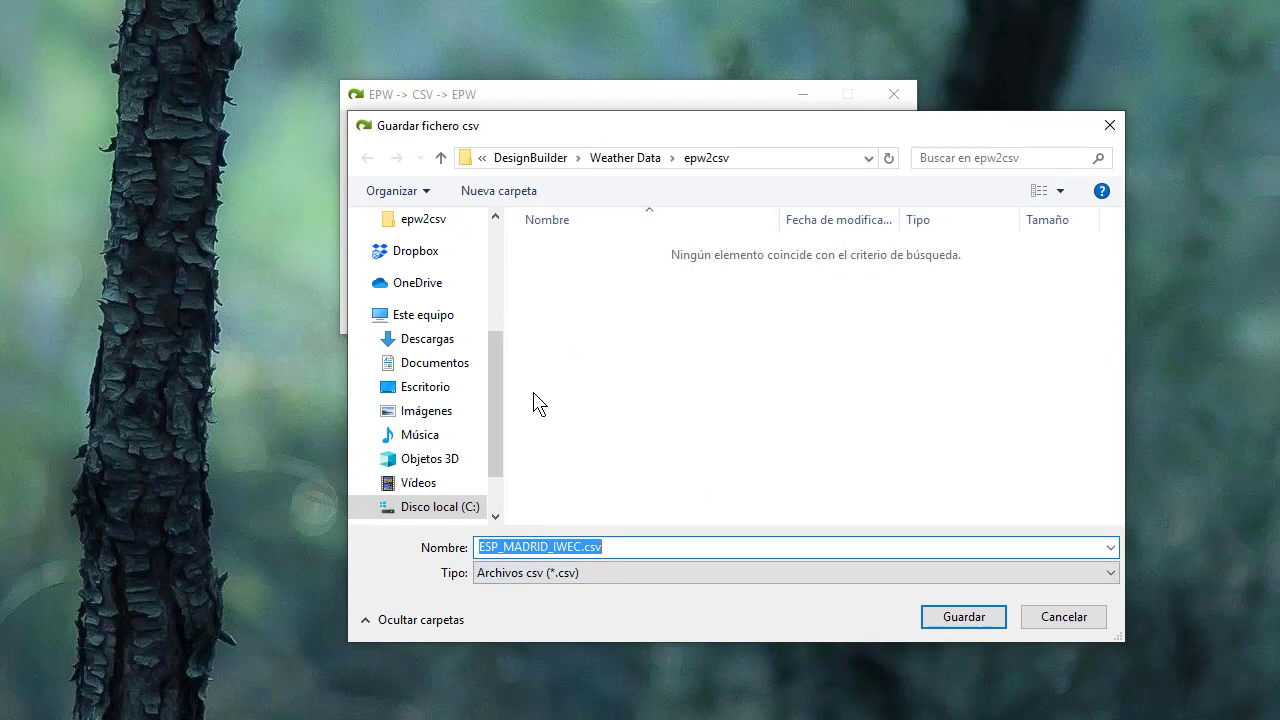
{"action": "left_click", "coordinate": [976, 617]}
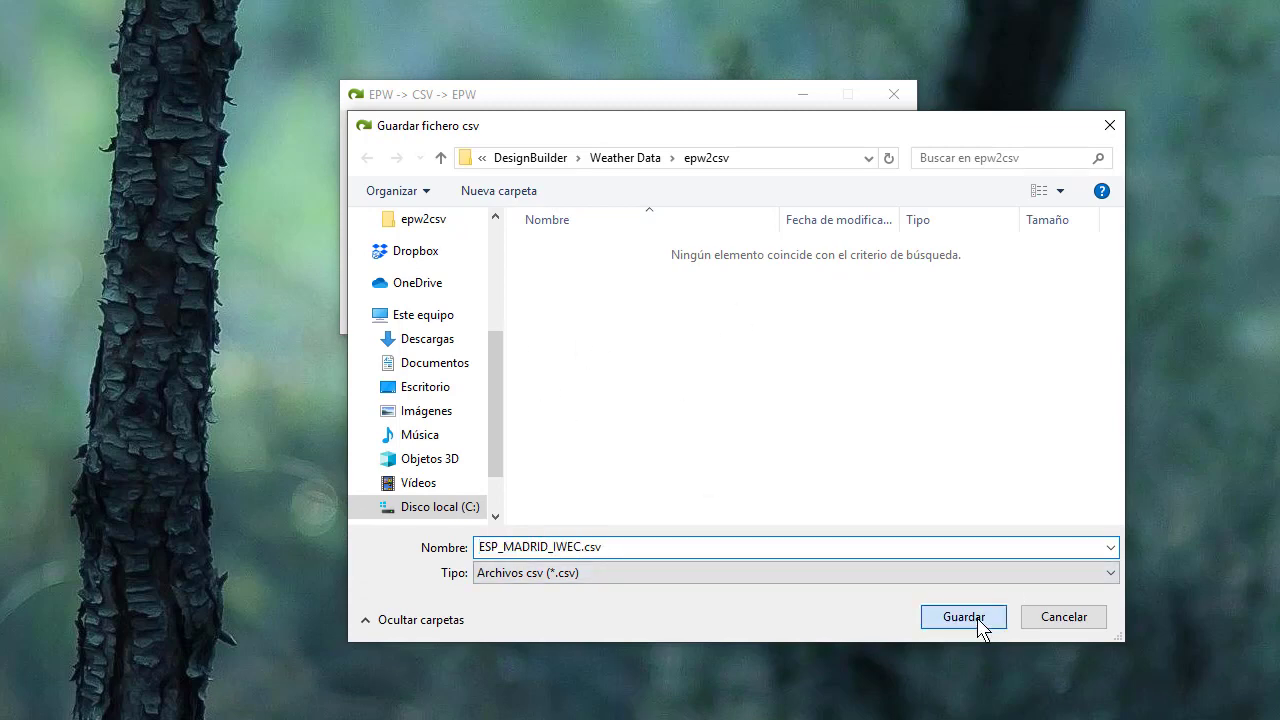
{"action": "left_click", "coordinate": [630, 532]}
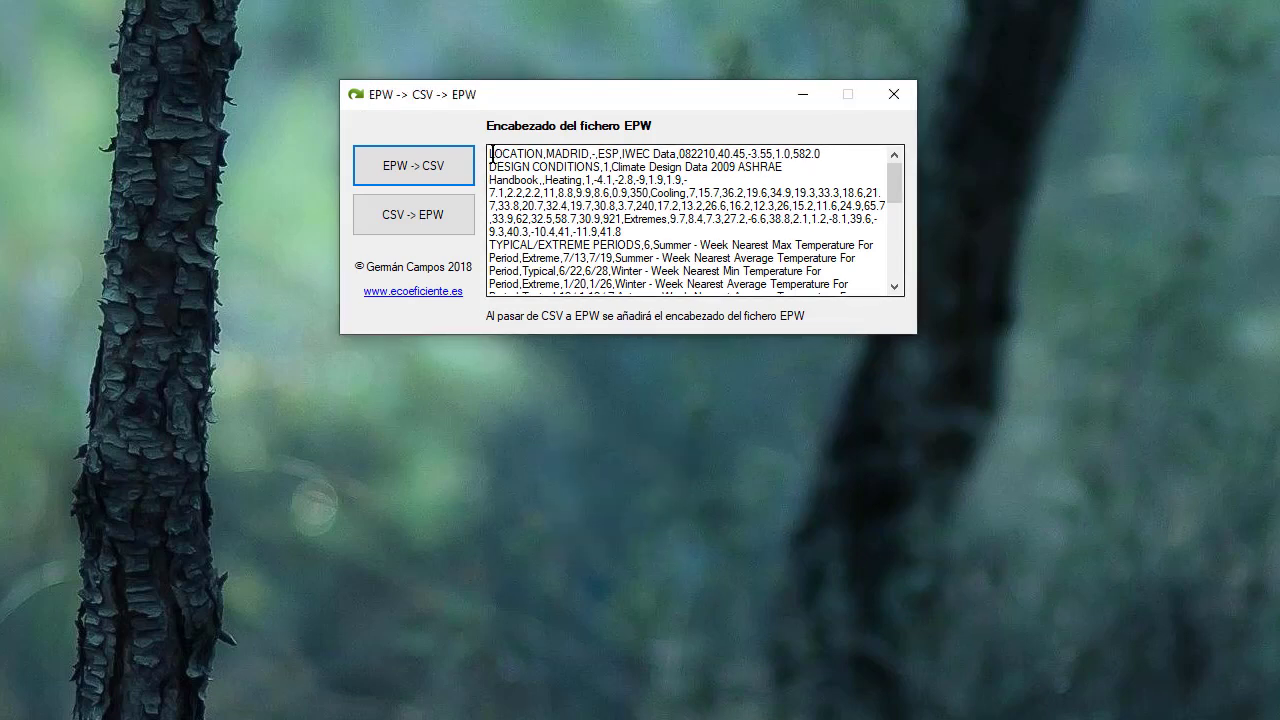
Examine the whole EPW header text, from the LOCATION line through to the DATA PERIODS line.
{"action": "left_click_drag", "start_coordinate": [489, 157], "coordinate": [903, 314]}
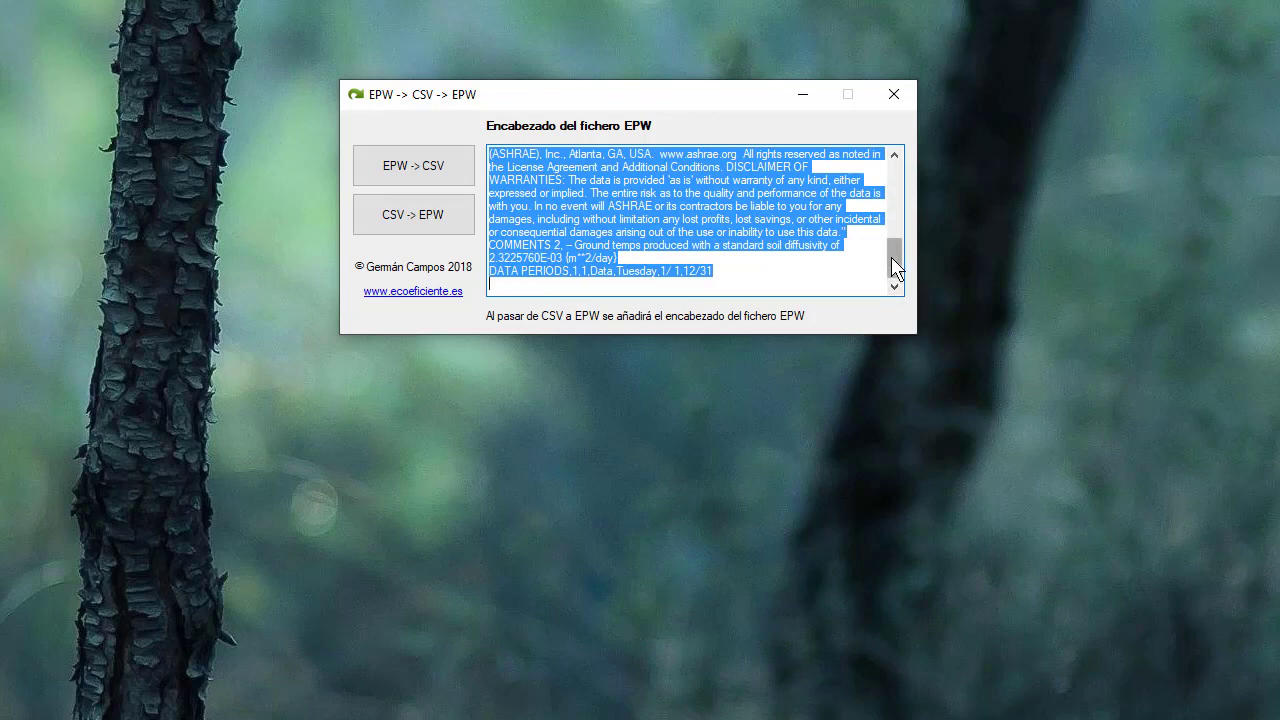
{"action": "left_click_drag", "start_coordinate": [894, 268], "coordinate": [897, 180]}
{"action": "left_click", "coordinate": [612, 168]}
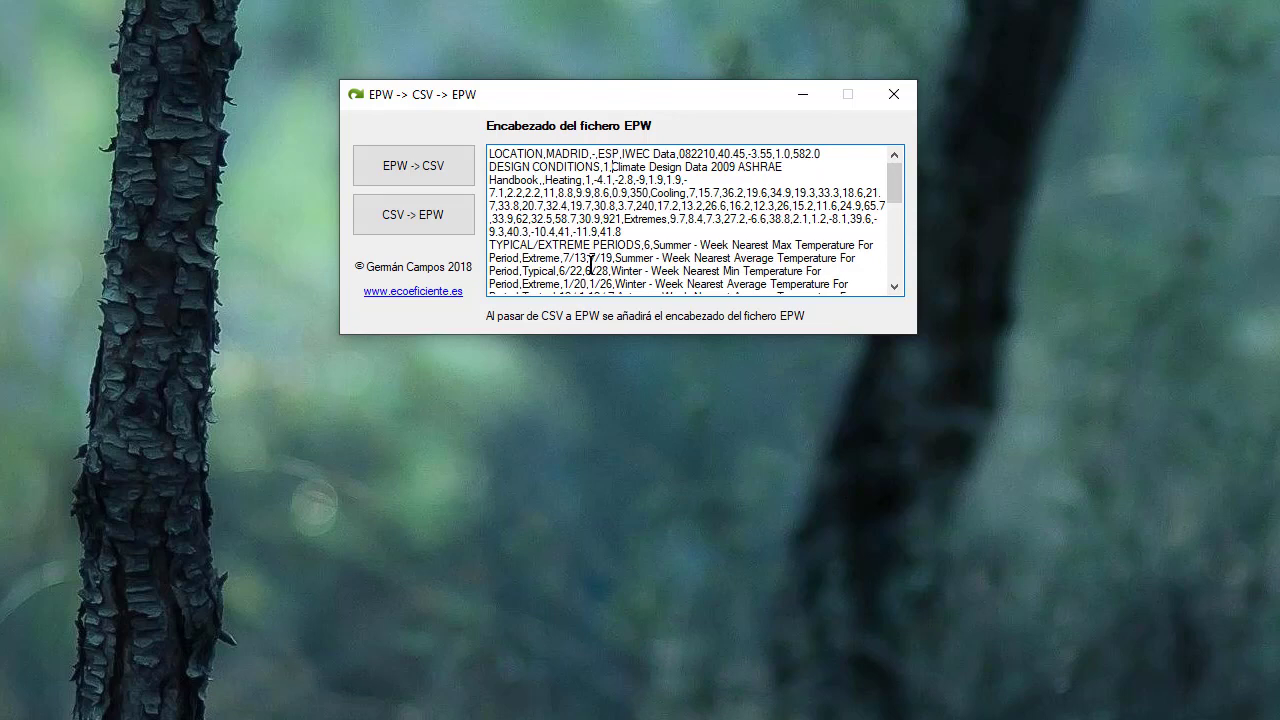
{"action": "scroll", "coordinate": [591, 260], "scroll_direction": "down", "scroll_amount": 6}
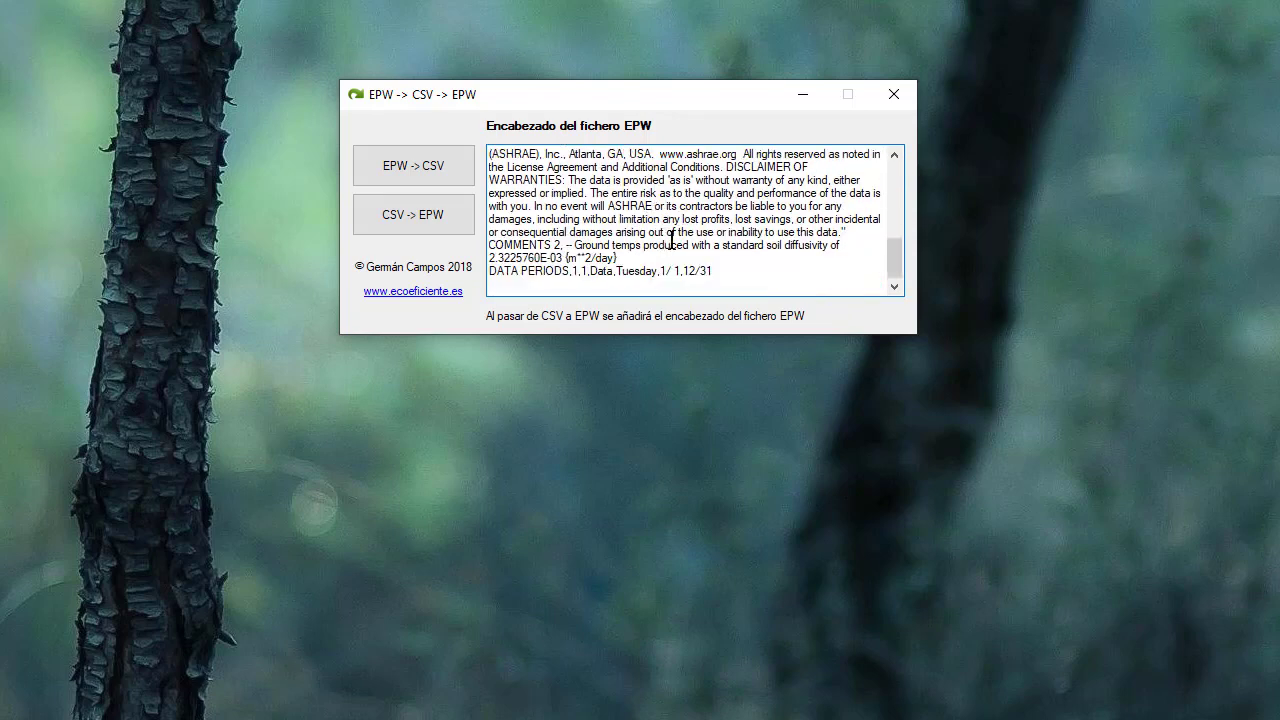
{"action": "scroll", "coordinate": [773, 237], "scroll_direction": "up", "scroll_amount": 1}
{"action": "scroll", "coordinate": [773, 237], "scroll_direction": "up", "scroll_amount": 5}
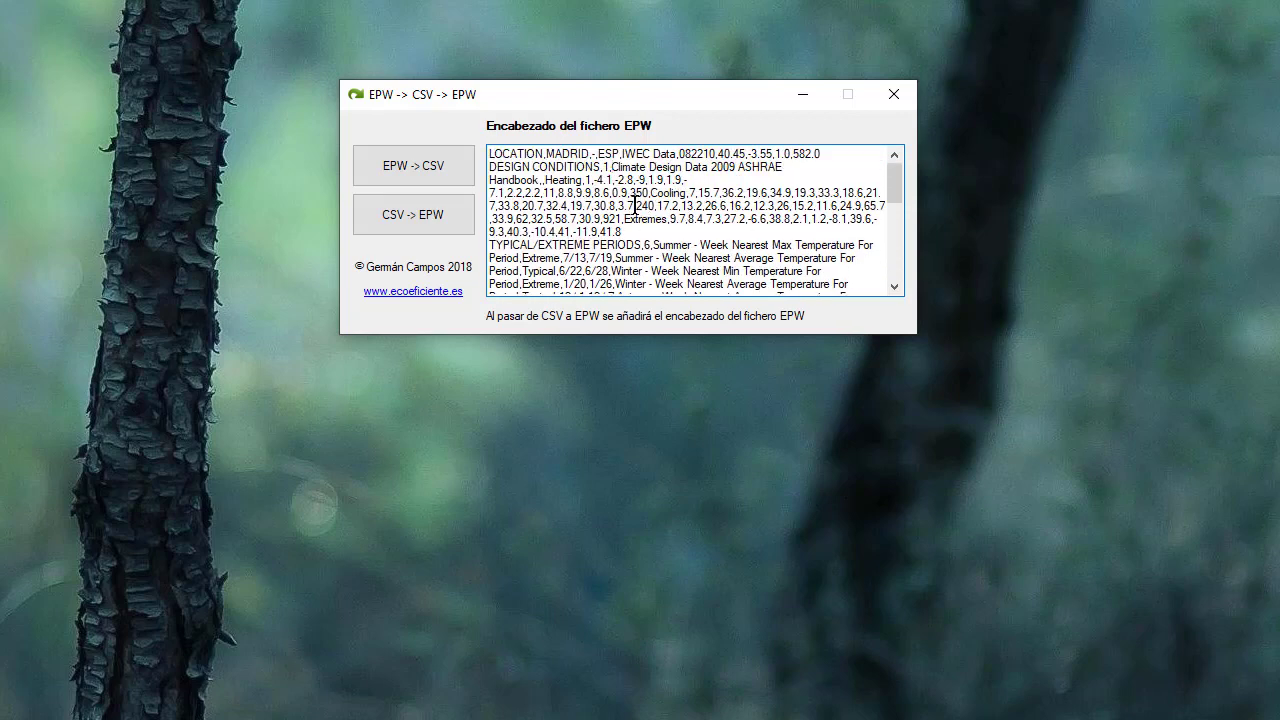
{"action": "left_click_drag", "start_coordinate": [612, 192], "coordinate": [656, 206]}
{"action": "left_click_drag", "start_coordinate": [600, 160], "coordinate": [636, 170]}
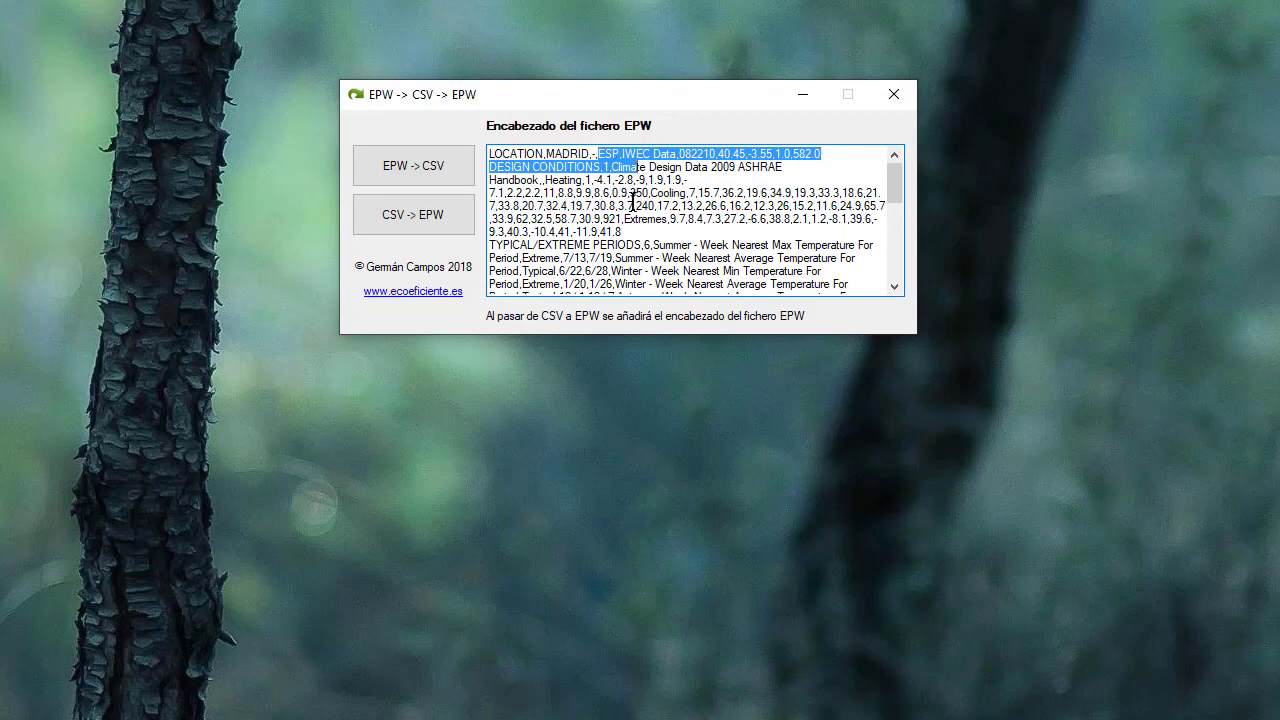
{"action": "left_click", "coordinate": [622, 192]}
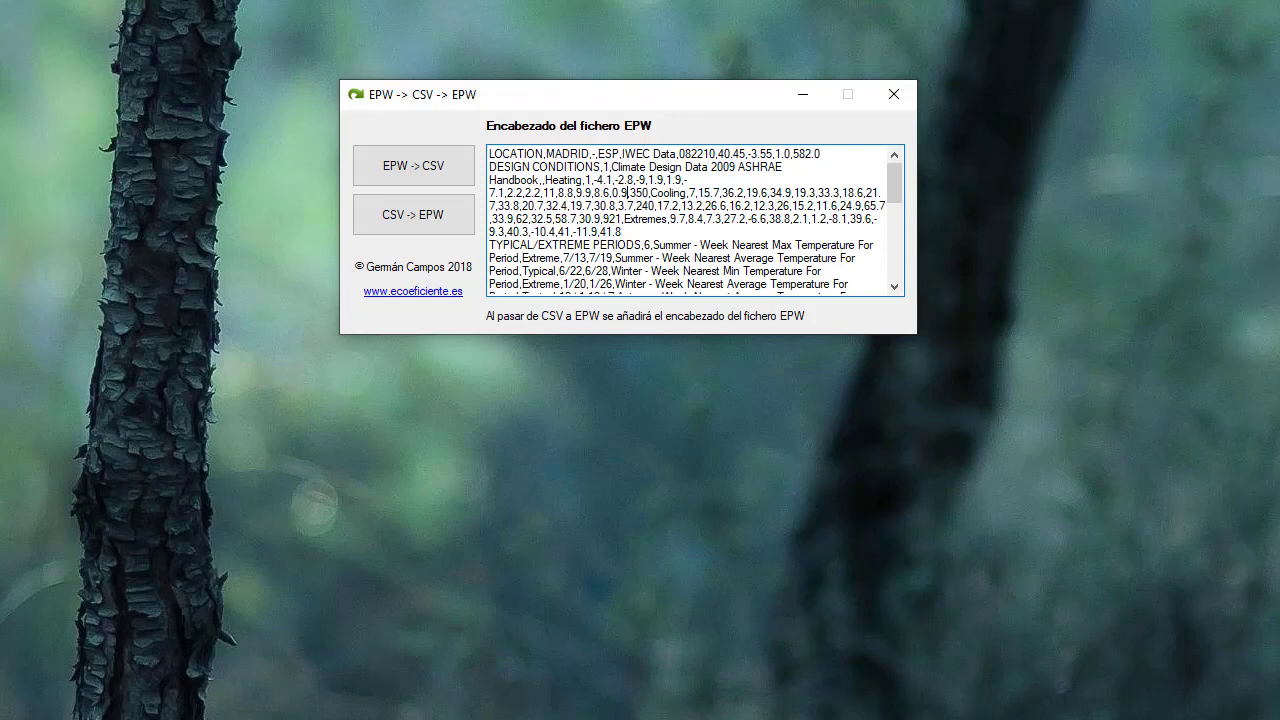
Switch to the epw2csv folder, open ESP_MADRID_IWEC.csv in Excel and review the weather column headings in row 1.
{"action": "key", "text": "alt+Tab"}
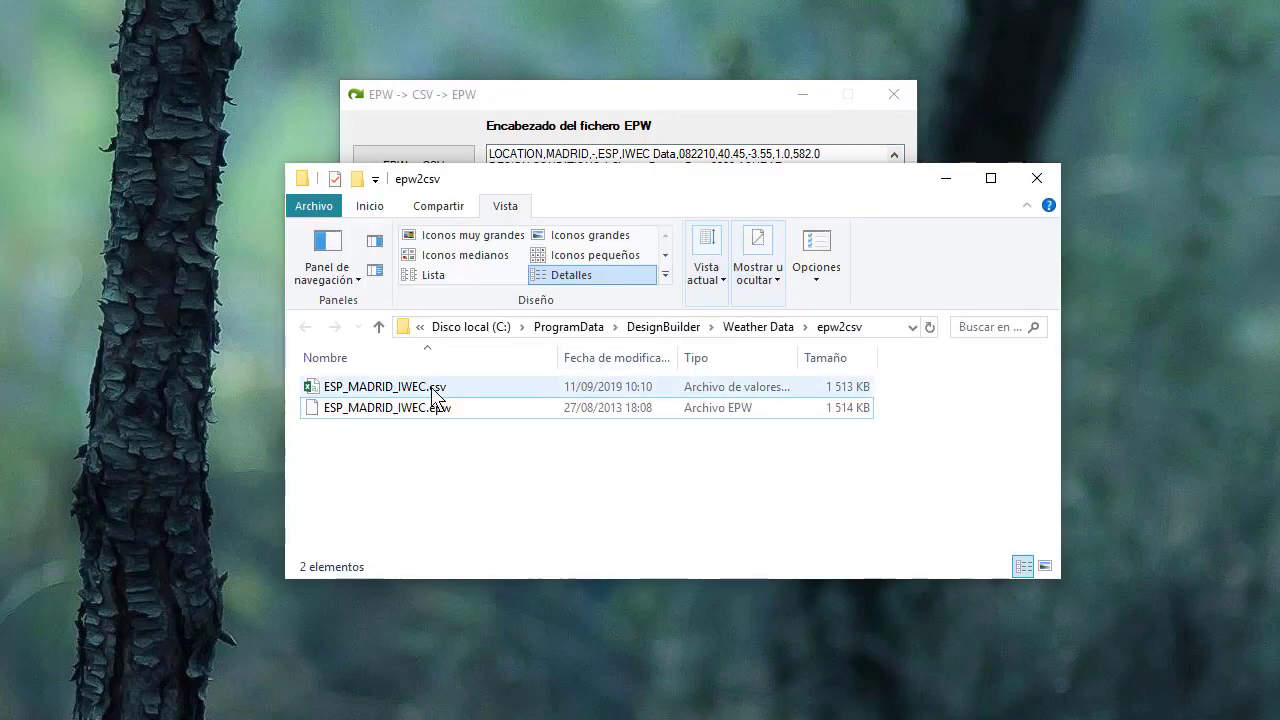
{"action": "double_click", "coordinate": [427, 390]}
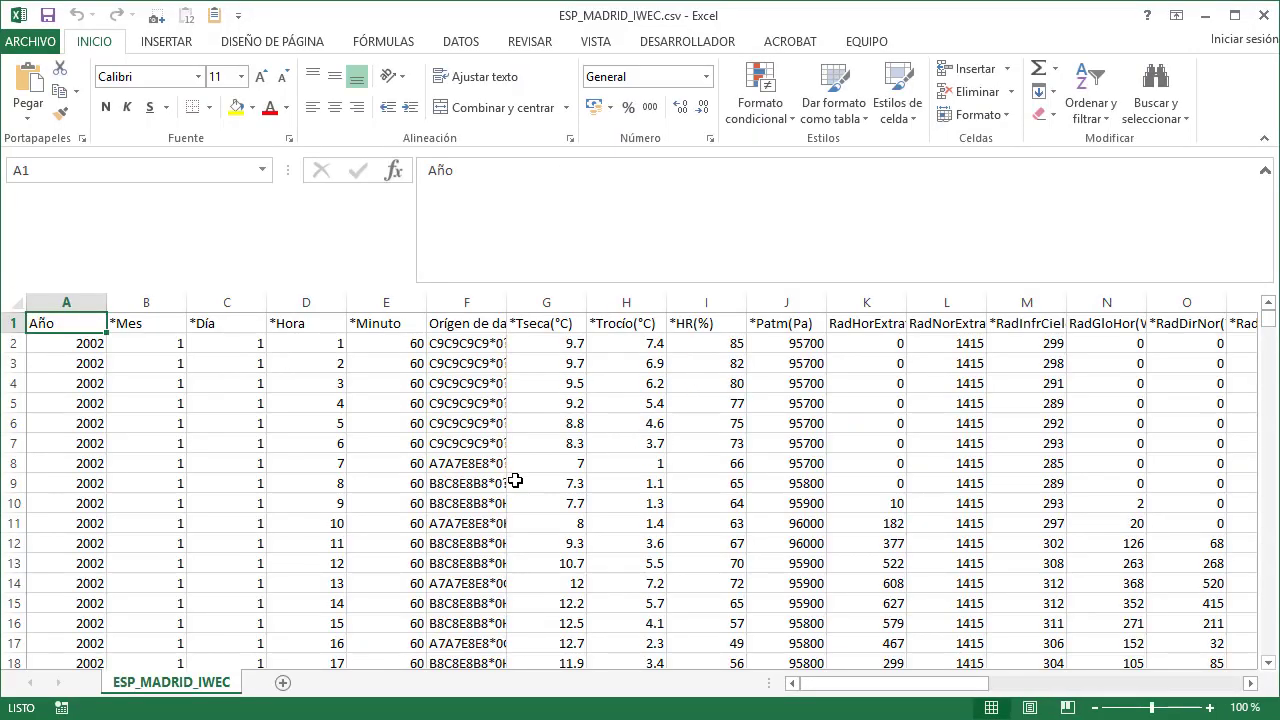
{"action": "left_click", "coordinate": [170, 323]}
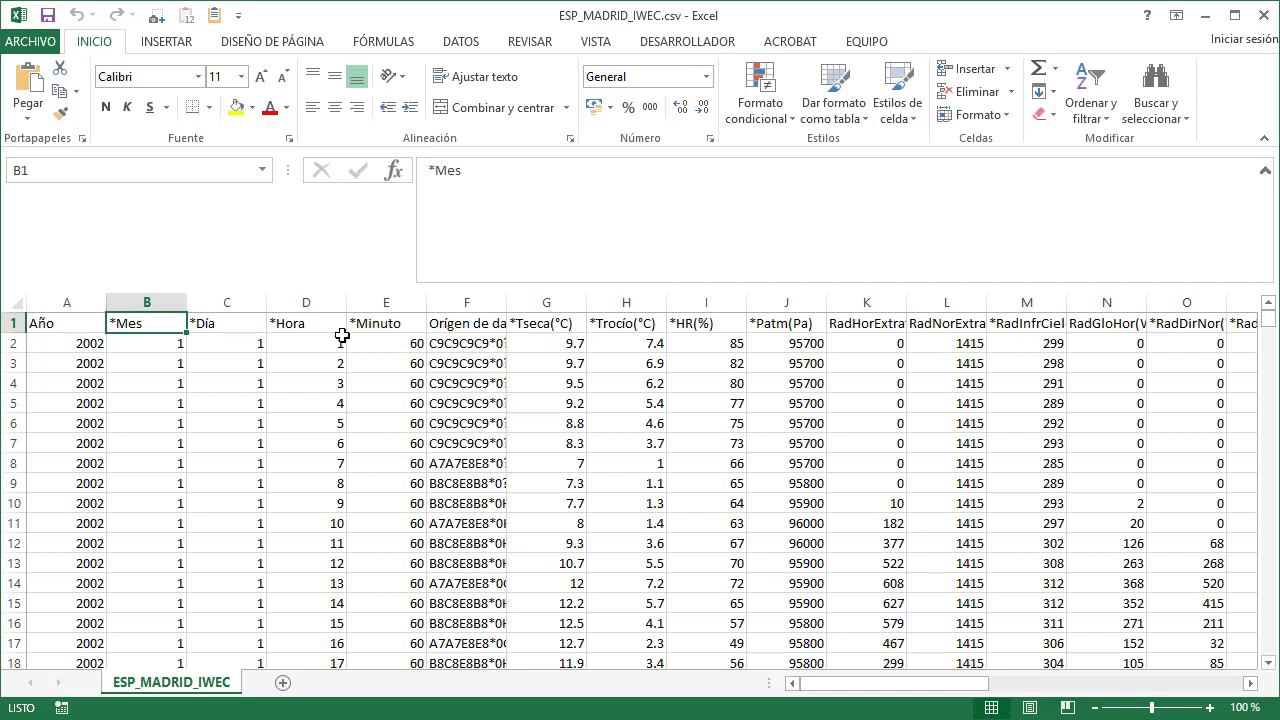
{"action": "left_click", "coordinate": [450, 323]}
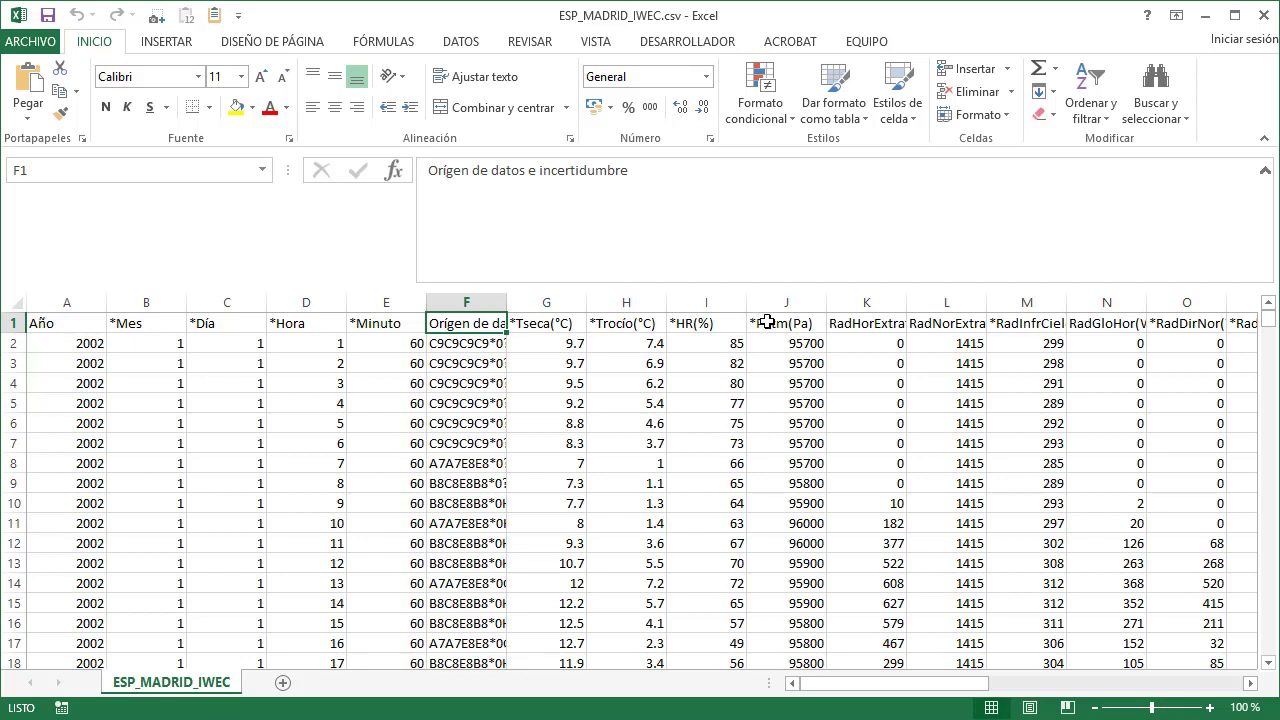
{"action": "left_click", "coordinate": [875, 323]}
{"action": "key", "text": "Right"}
{"action": "key", "text": "Right"}
Set wind direction (DirVien) to 0 and wind speed (VelVien) to 4 in row 2, and fill both values down all rows.
{"action": "left_click_drag", "start_coordinate": [960, 685], "coordinate": [1116, 702]}
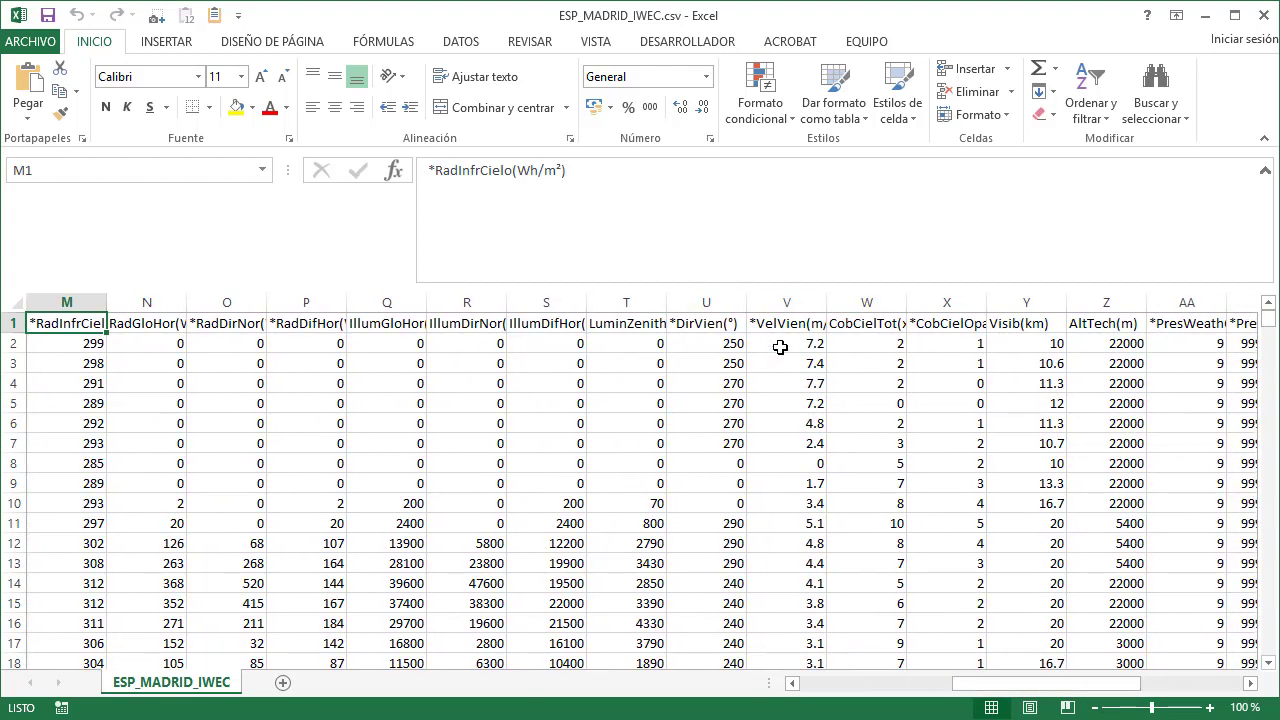
{"action": "left_click", "coordinate": [704, 345]}
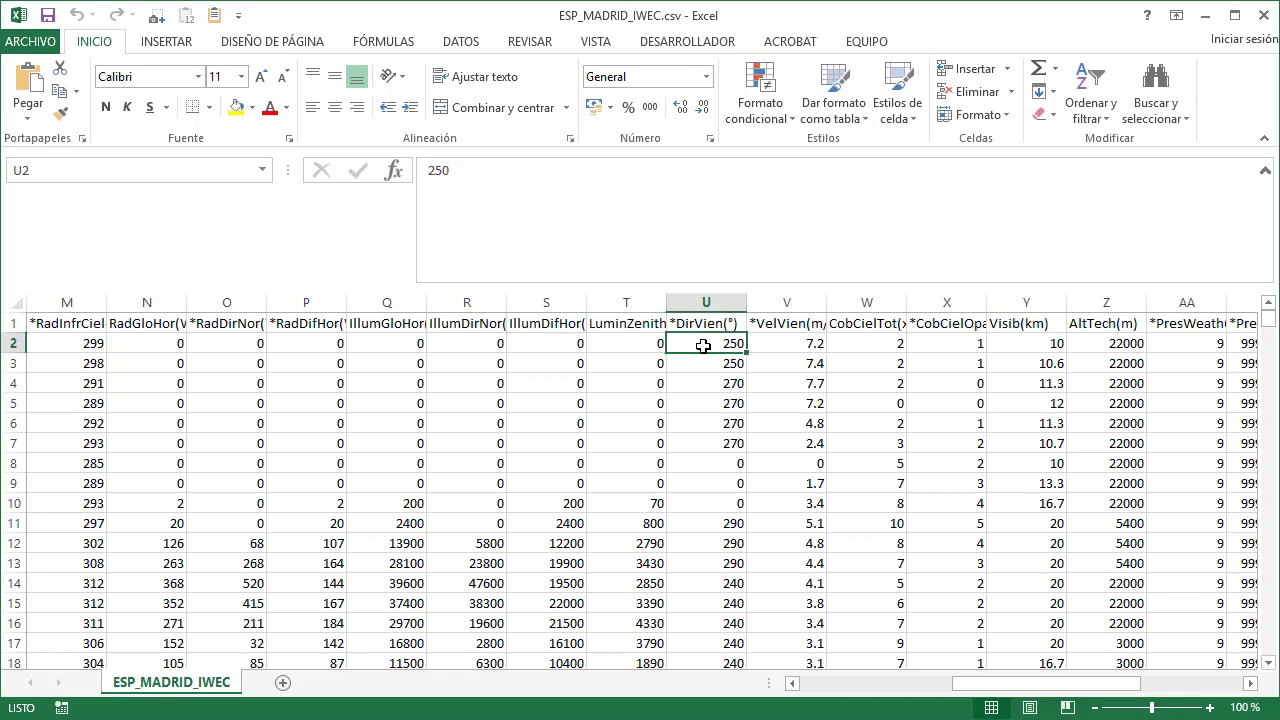
{"action": "type", "text": "0"}
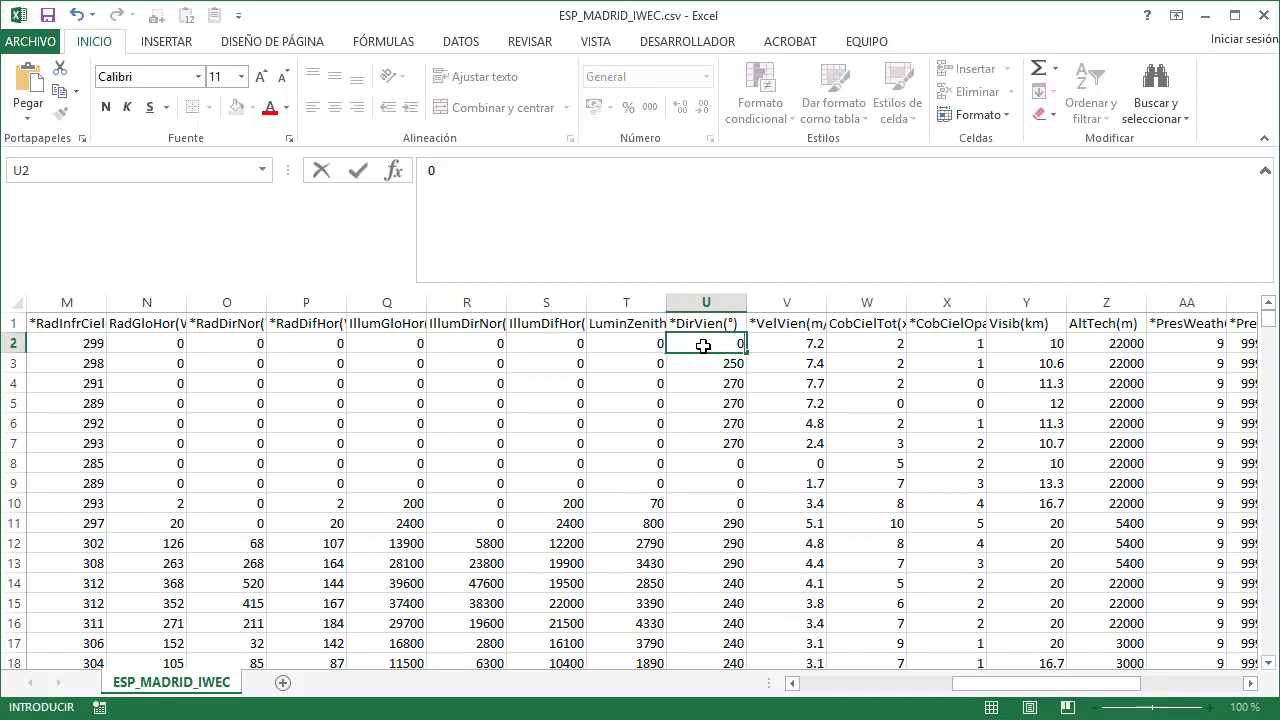
{"action": "key", "text": "Right"}
{"action": "type", "text": "4"}
{"action": "key", "text": "Return"}
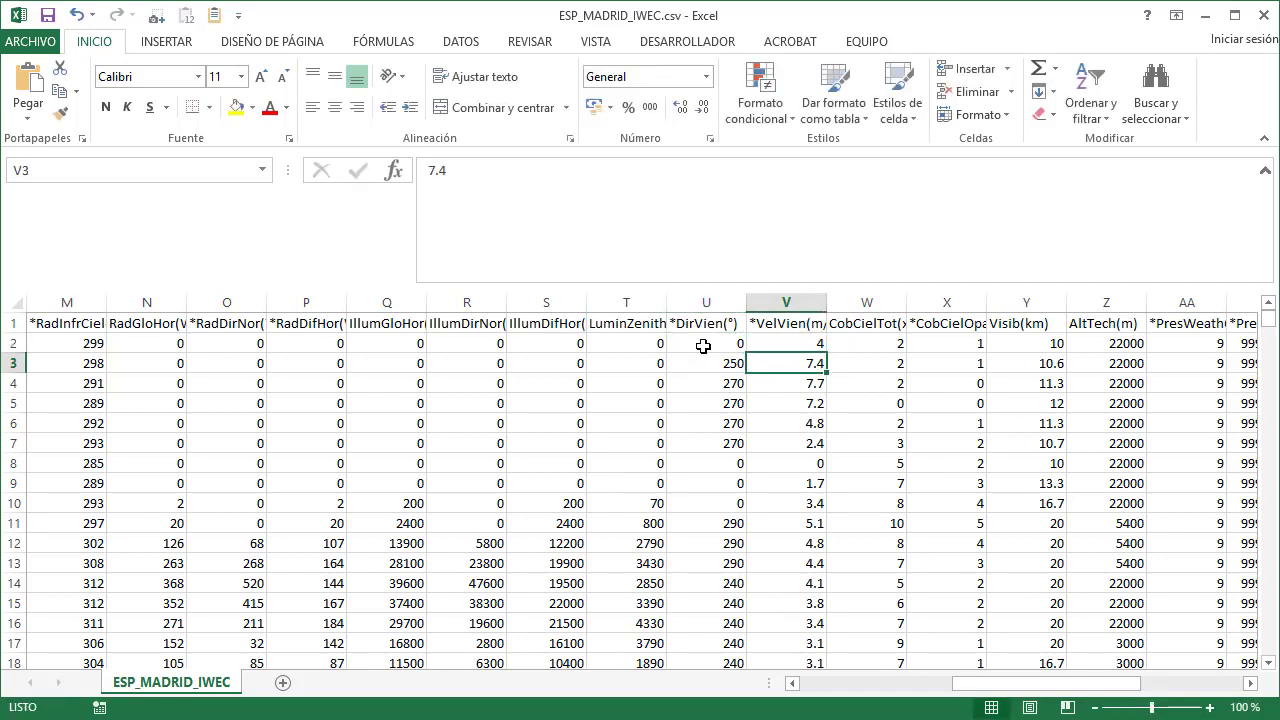
{"action": "left_click_drag", "start_coordinate": [704, 346], "coordinate": [818, 348]}
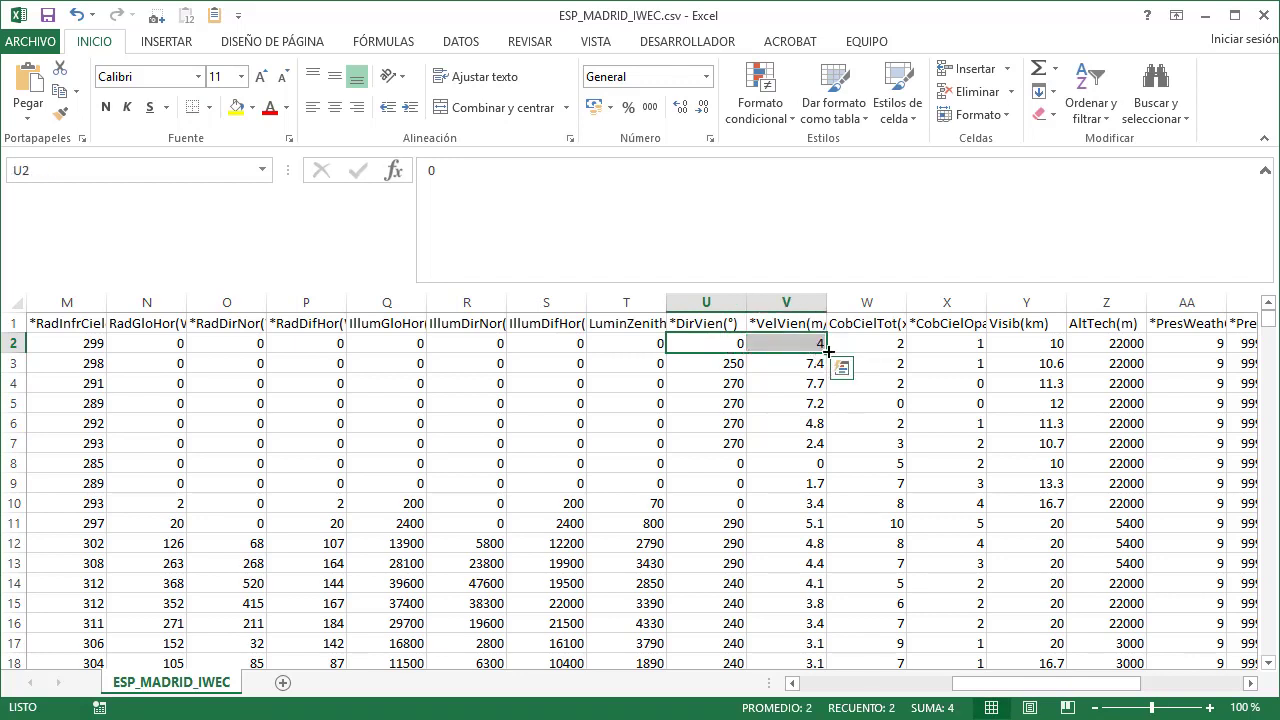
{"action": "double_click", "coordinate": [825, 352]}
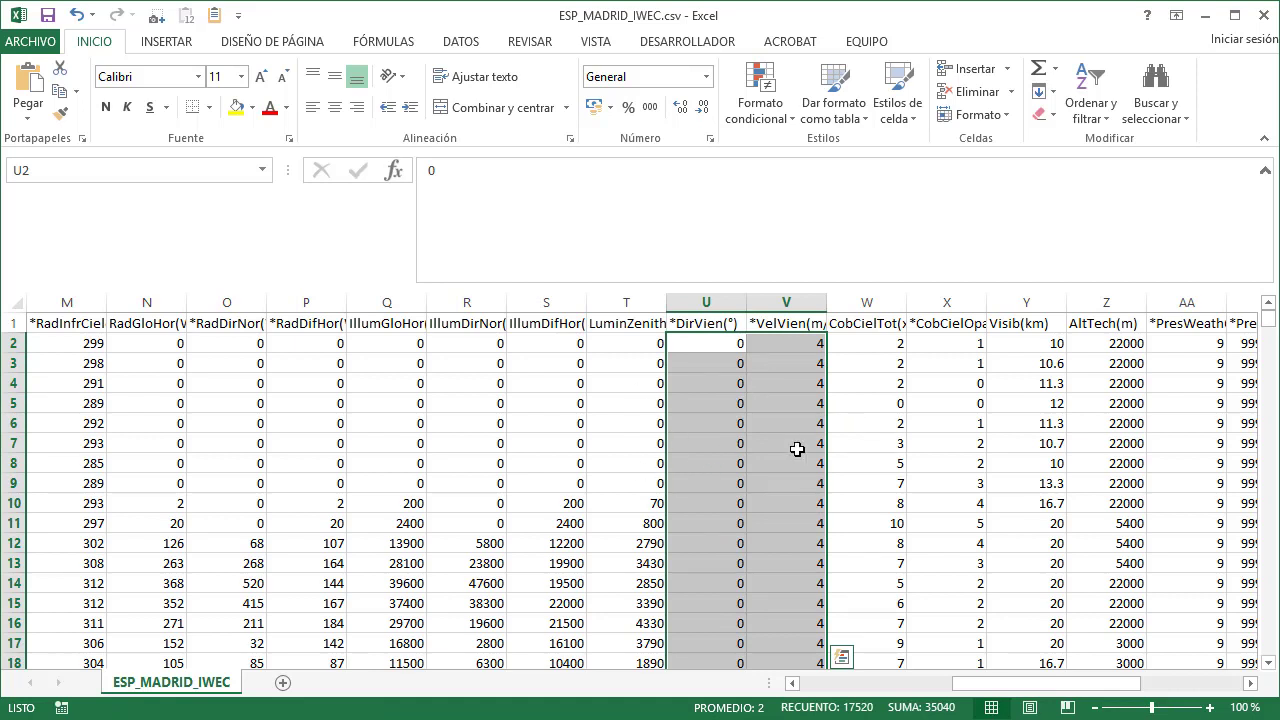
Save ESP_MADRID_IWEC.csv keeping the comma-delimited CSV format, and close it.
{"action": "left_click", "coordinate": [47, 16]}
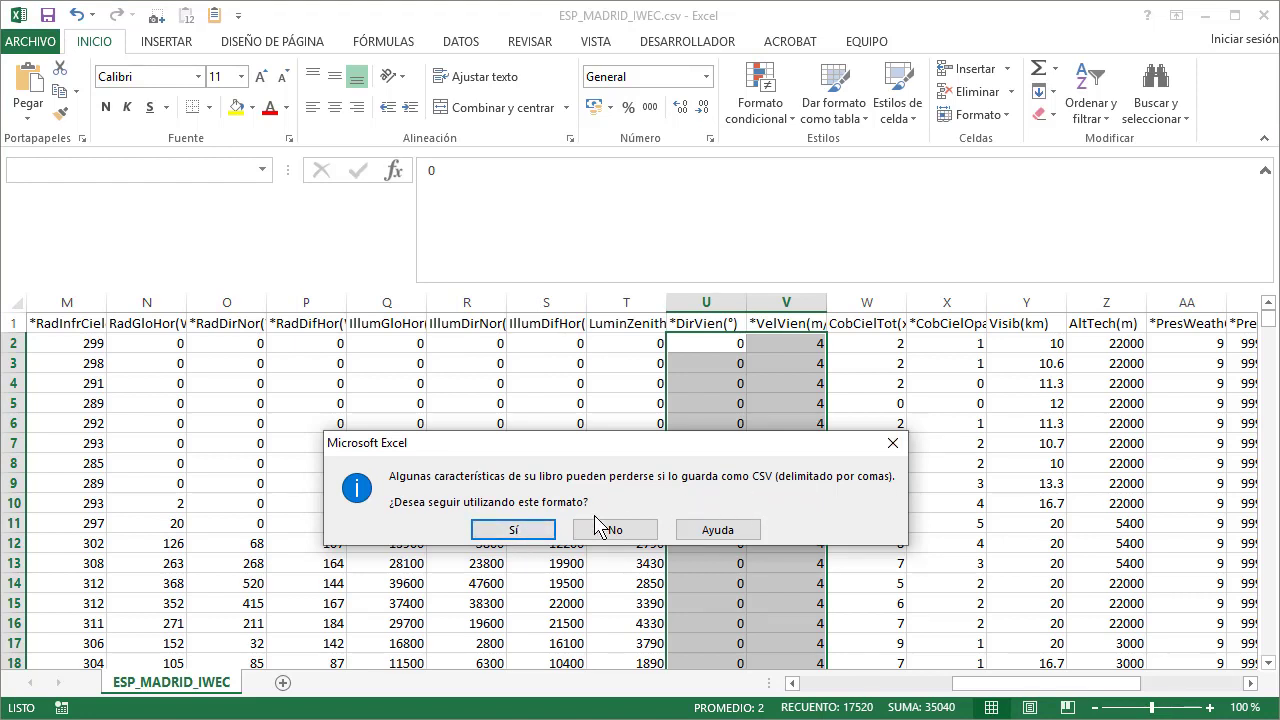
{"action": "left_click", "coordinate": [515, 531]}
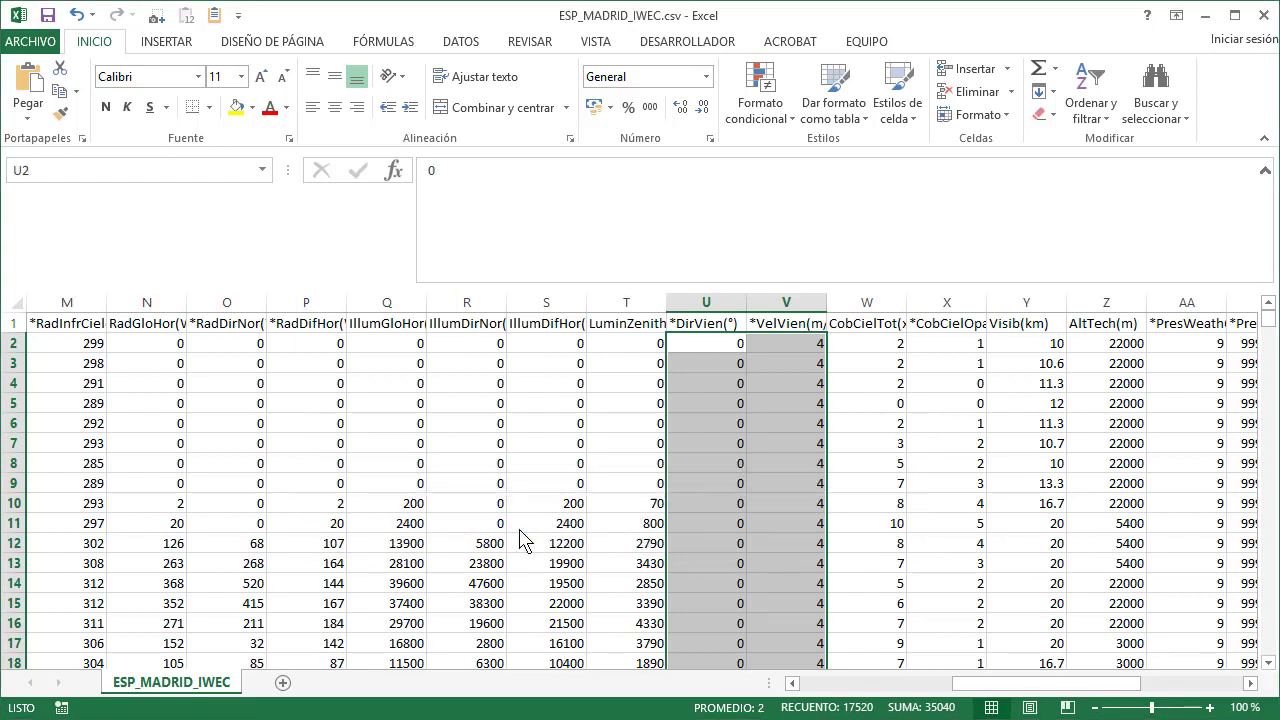
{"action": "left_click", "coordinate": [1264, 14]}
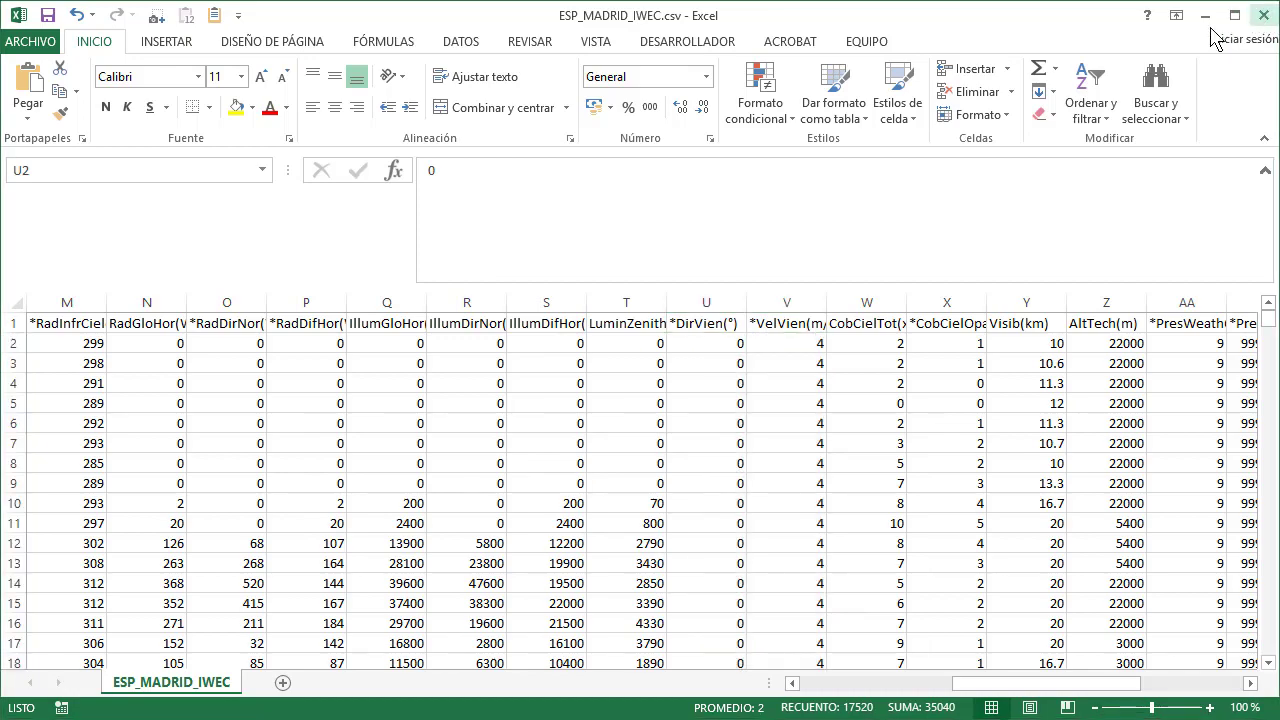
{"action": "left_click", "coordinate": [614, 504]}
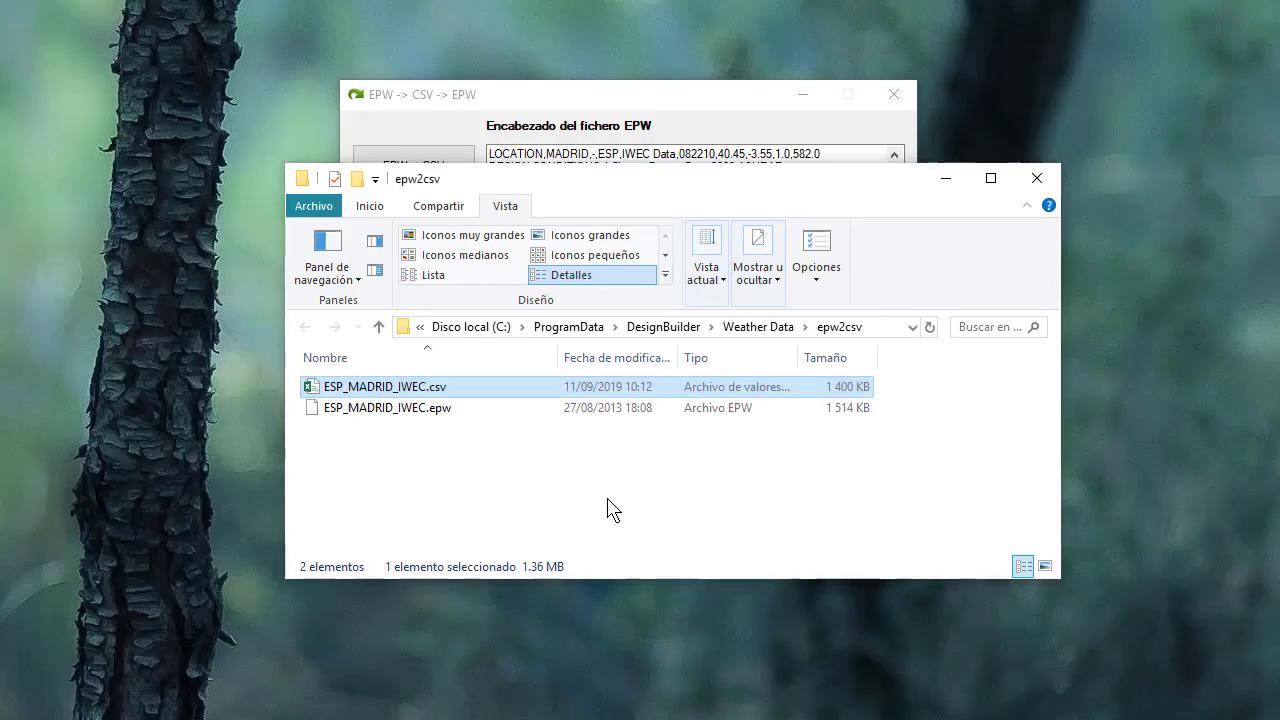
Return to the EPW/CSV converter and convert ESP_MADRID_IWEC.csv to EPW with the retained header, saving it as ESP_MADRID_IWEC_modificado.epw.
{"action": "left_click", "coordinate": [646, 109]}
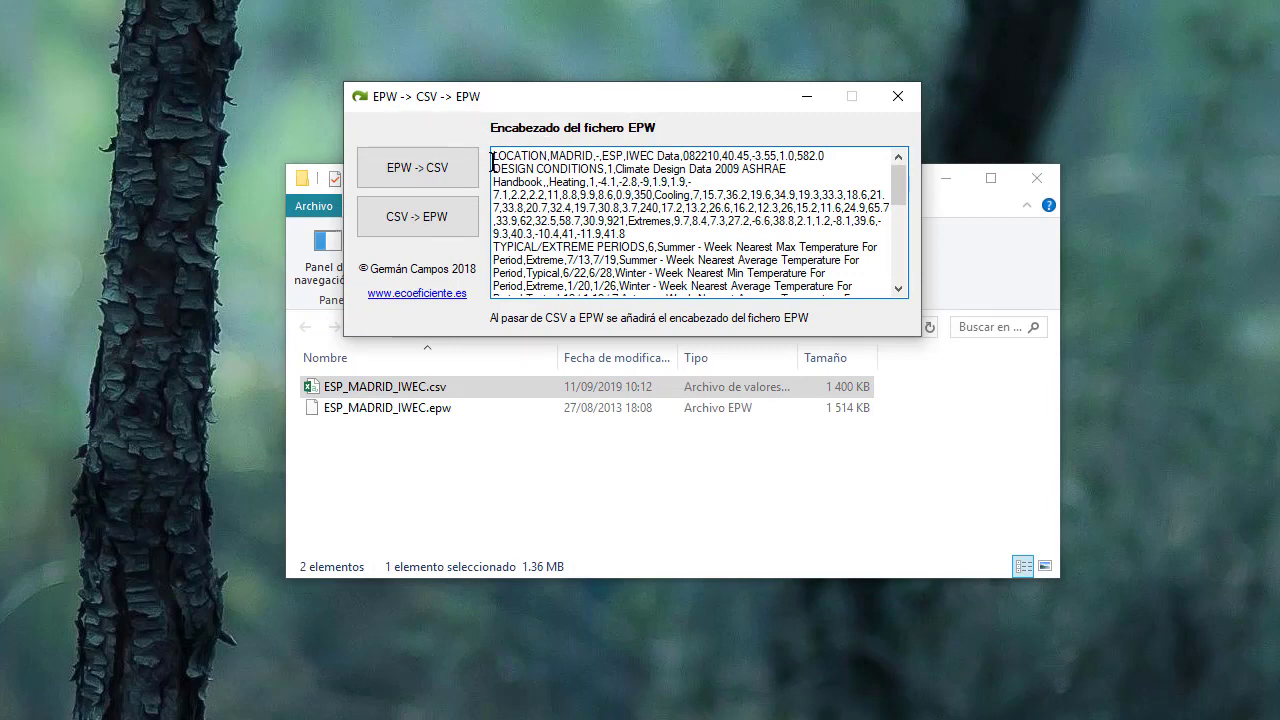
{"action": "left_click_drag", "start_coordinate": [492, 162], "coordinate": [908, 300]}
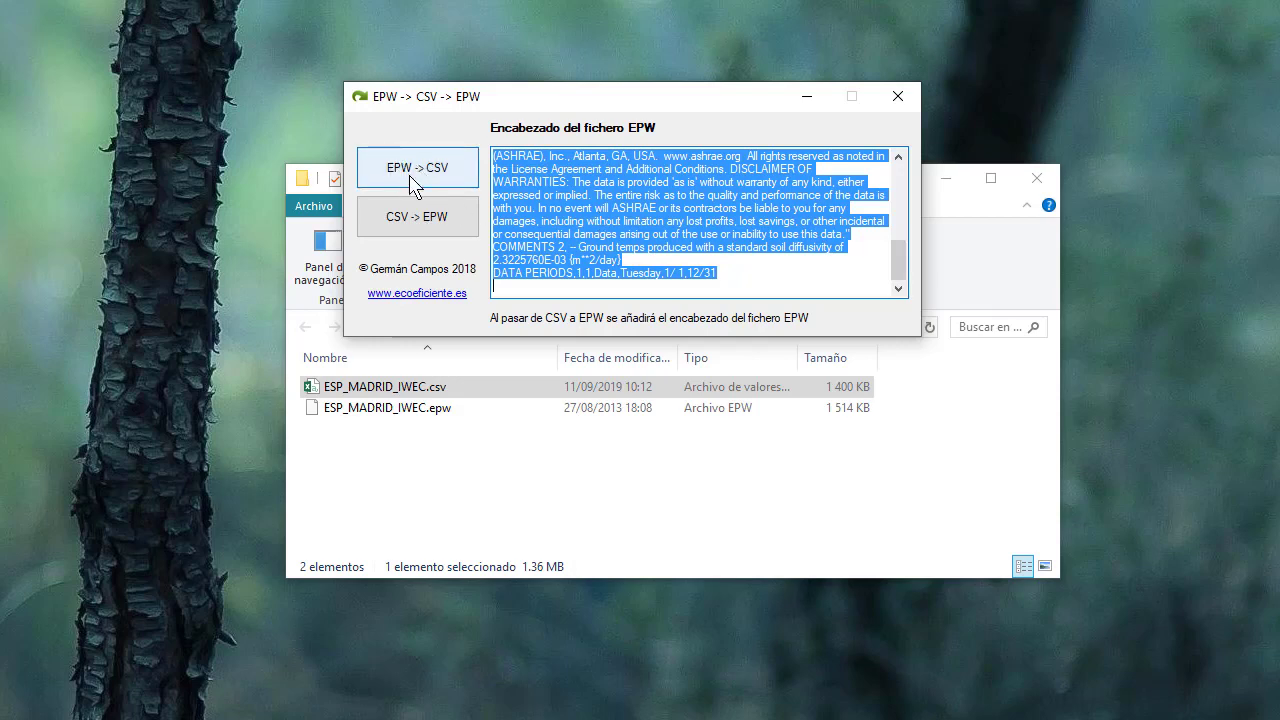
{"action": "left_click_drag", "start_coordinate": [738, 271], "coordinate": [481, 93]}
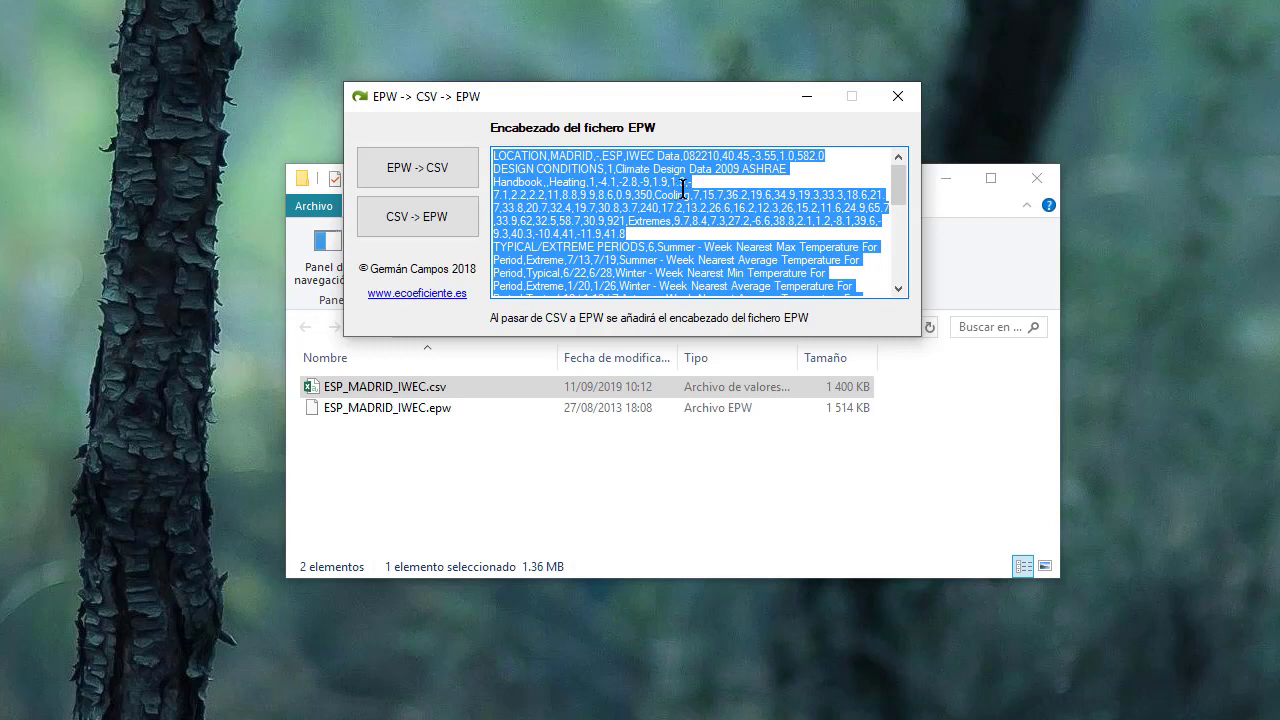
{"action": "left_click", "coordinate": [400, 228]}
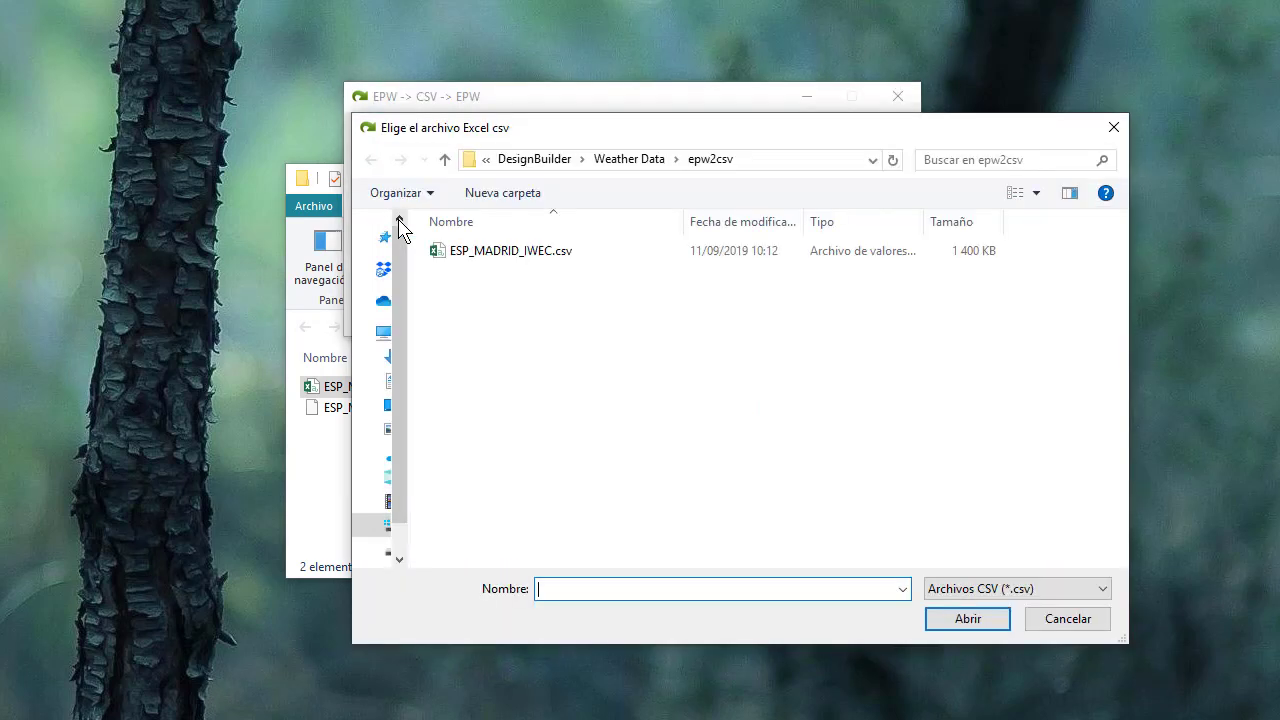
{"action": "double_click", "coordinate": [536, 259]}
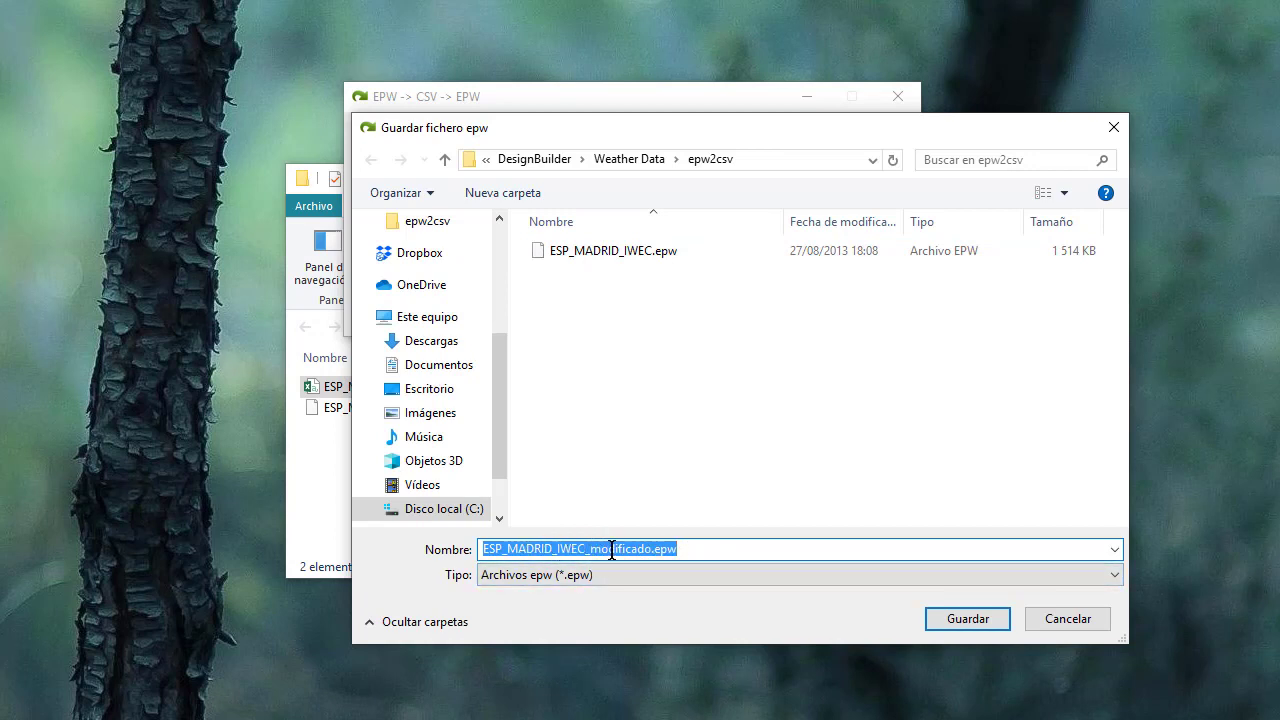
{"action": "left_click", "coordinate": [968, 618]}
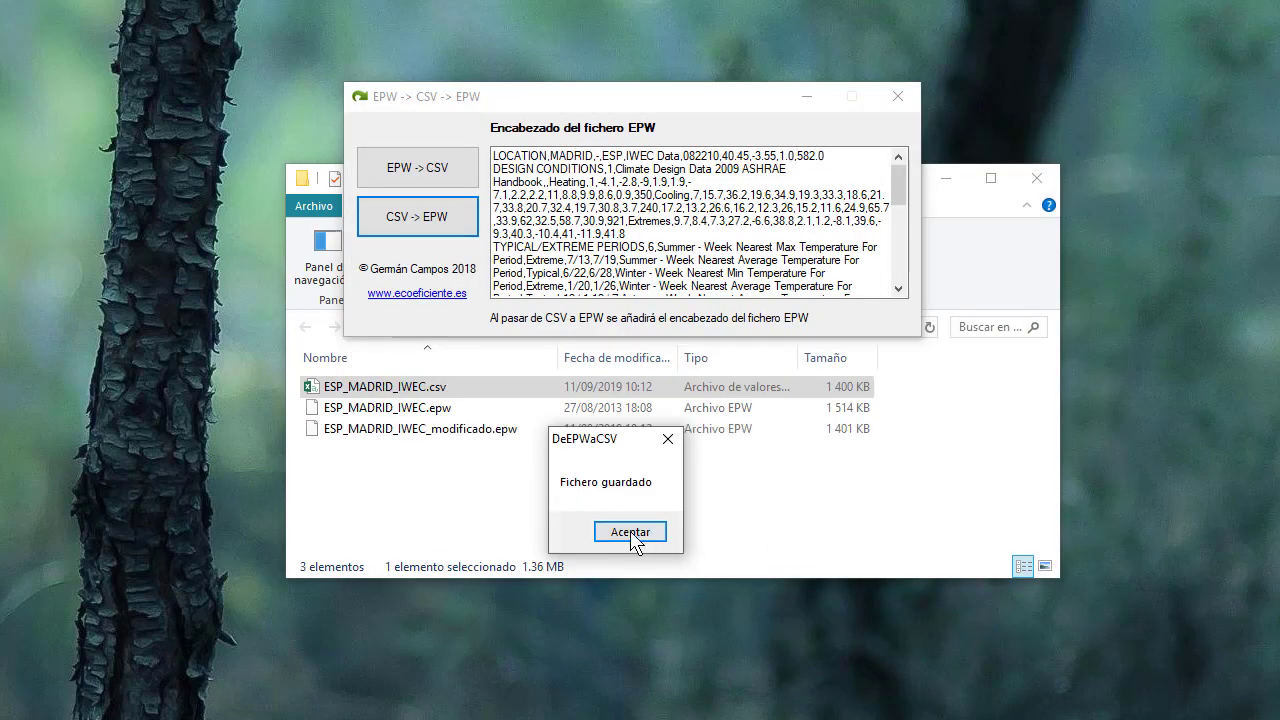
{"action": "left_click", "coordinate": [630, 532]}
{"action": "left_click", "coordinate": [457, 457]}
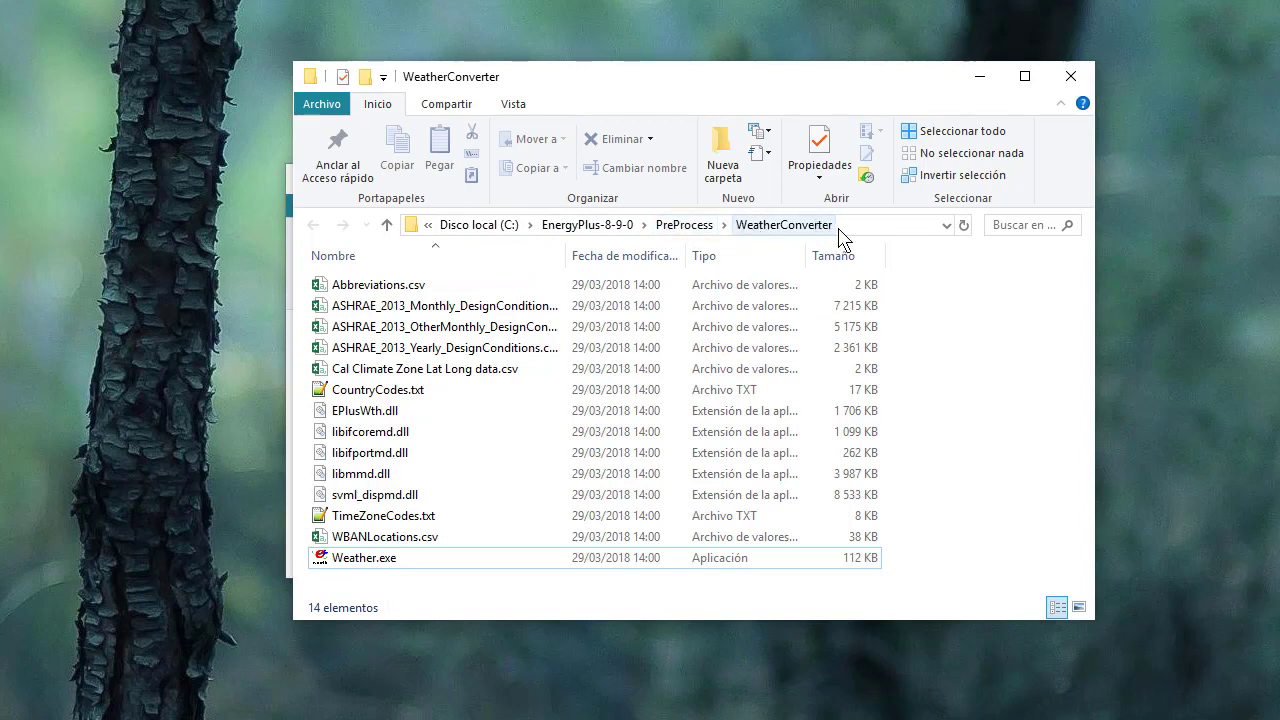
Launch Weather.exe from the WeatherConverter folder and load ESP_MADRID_IWEC_modificado.epw from the epw2csv folder as the file to convert.
{"action": "double_click", "coordinate": [385, 563]}
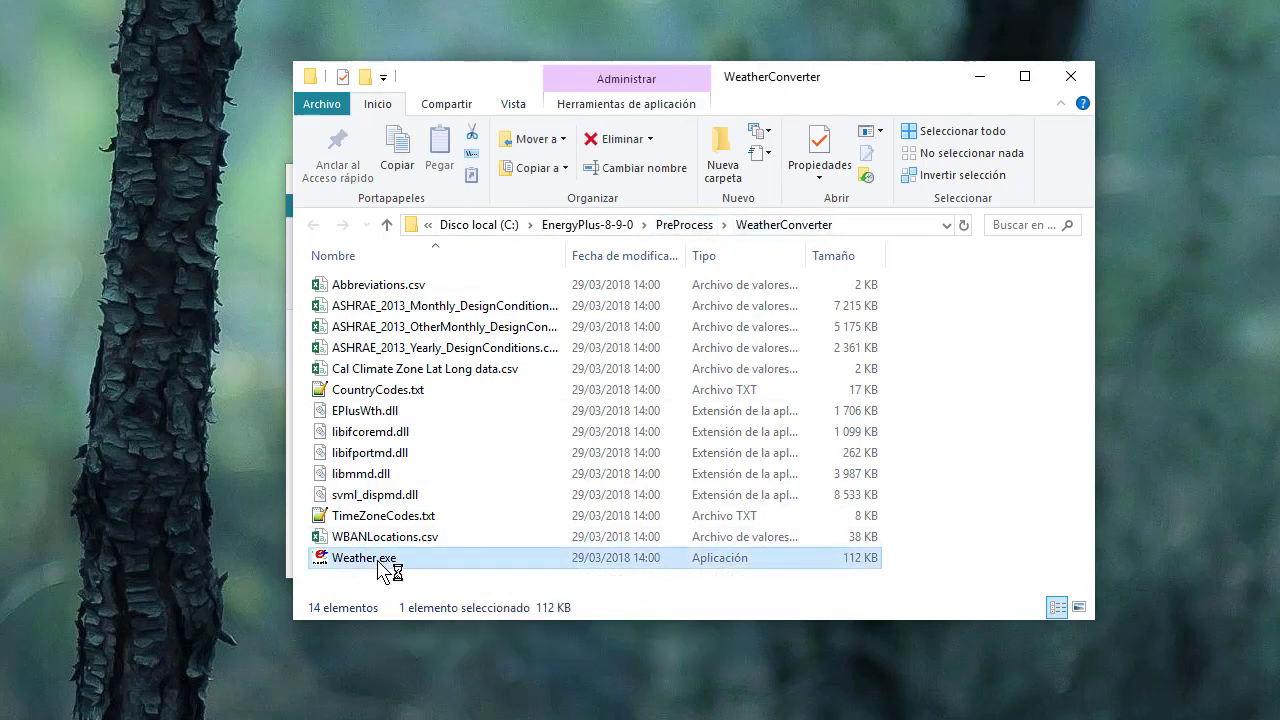
{"action": "left_click_drag", "start_coordinate": [509, 199], "coordinate": [523, 147]}
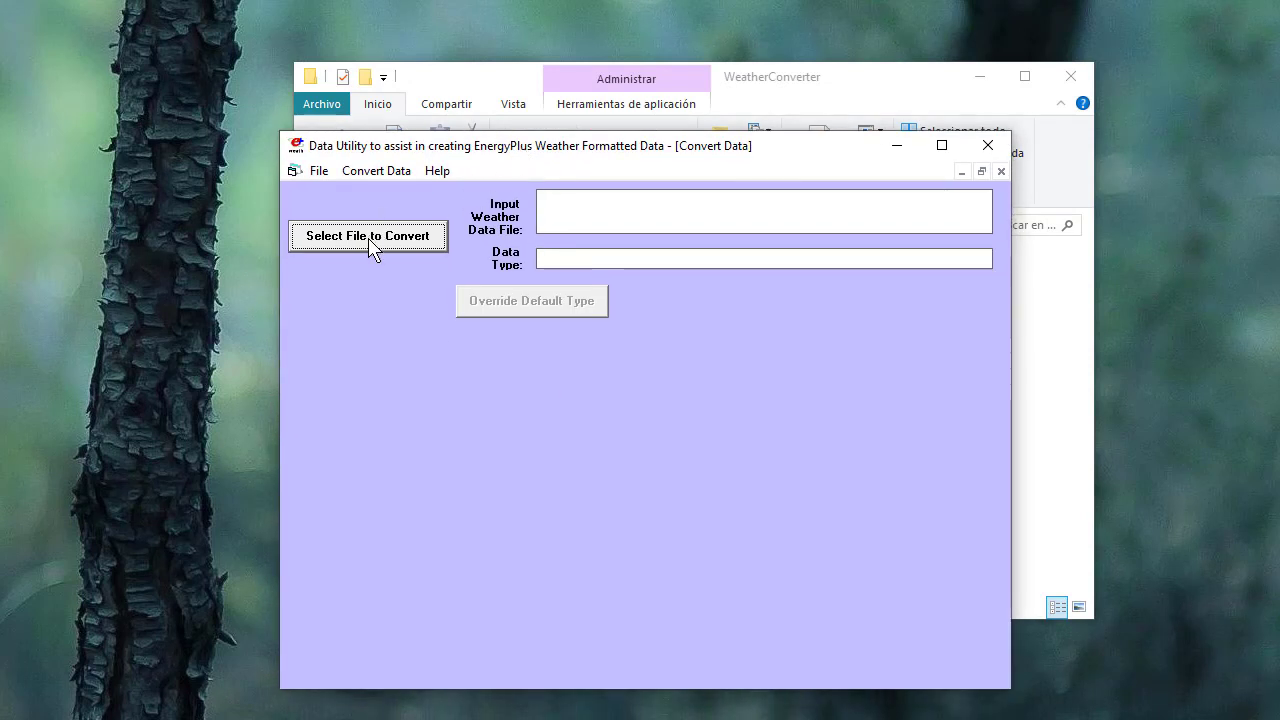
{"action": "left_click", "coordinate": [370, 237]}
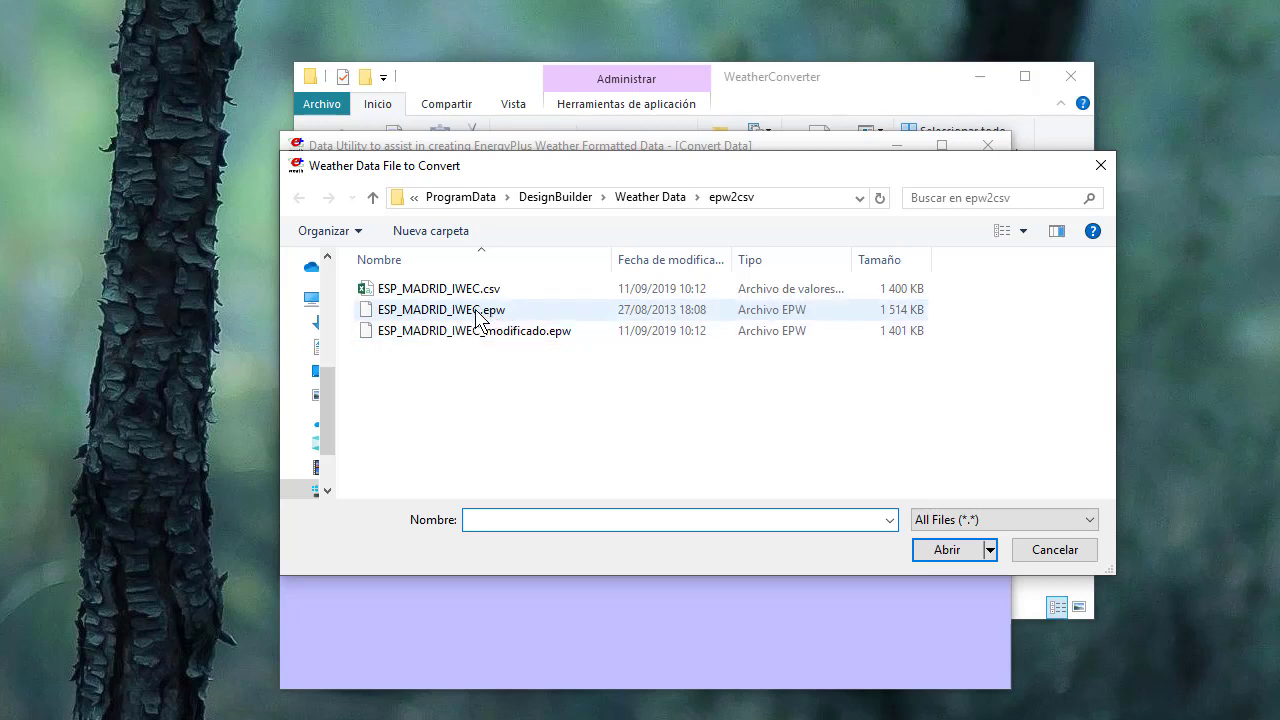
{"action": "double_click", "coordinate": [491, 332]}
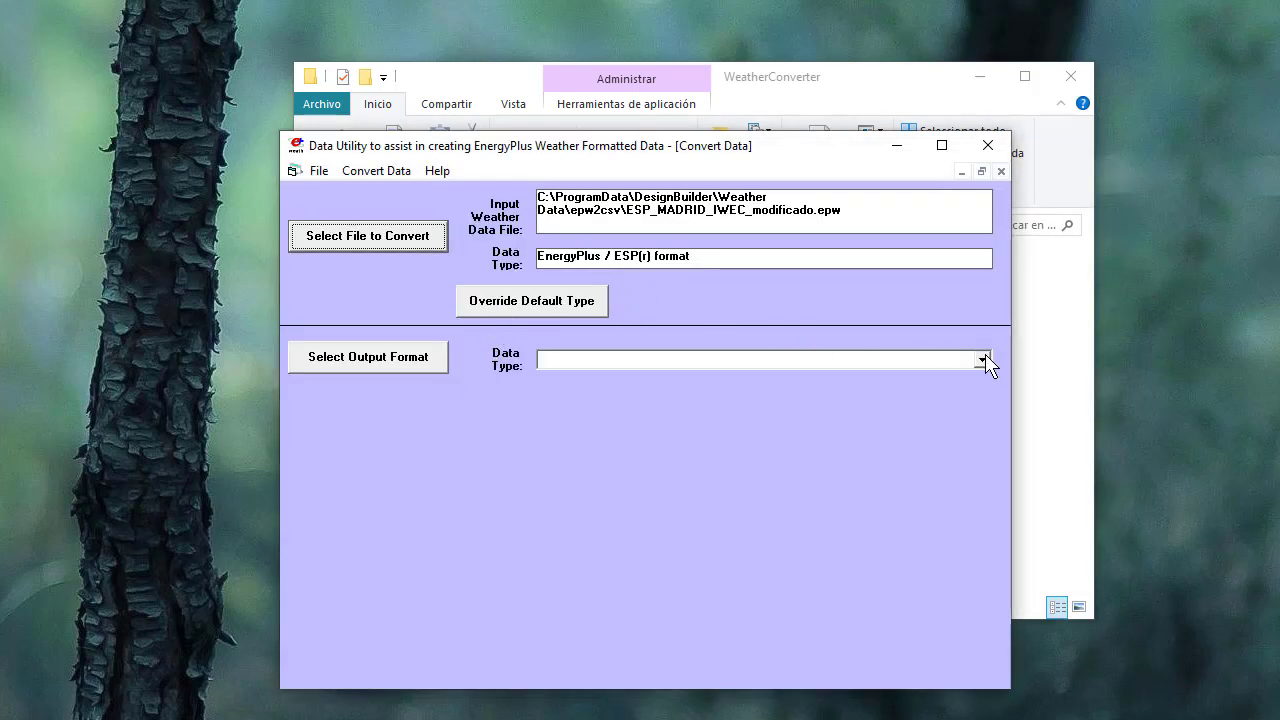
Convert the loaded file to EnergyPlus weather format (EPW), saving it in the epw2csv folder under the suggested name.
{"action": "left_click", "coordinate": [372, 360]}
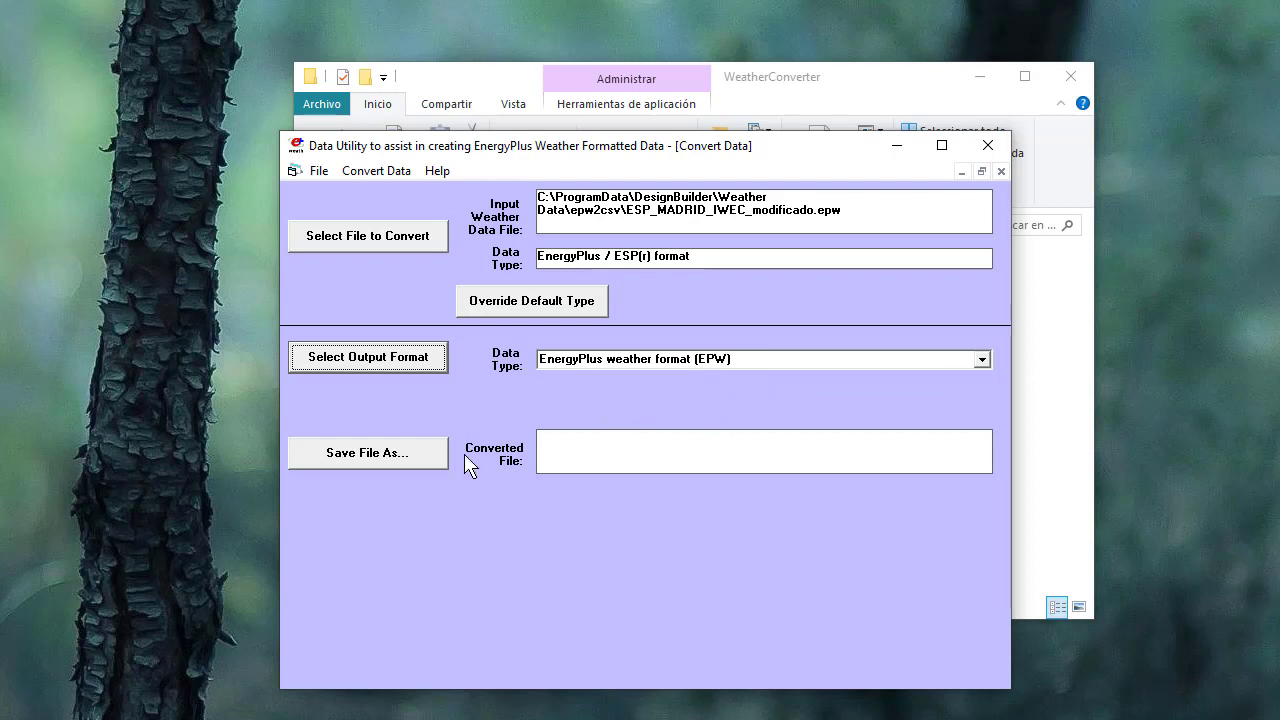
{"action": "left_click", "coordinate": [362, 458]}
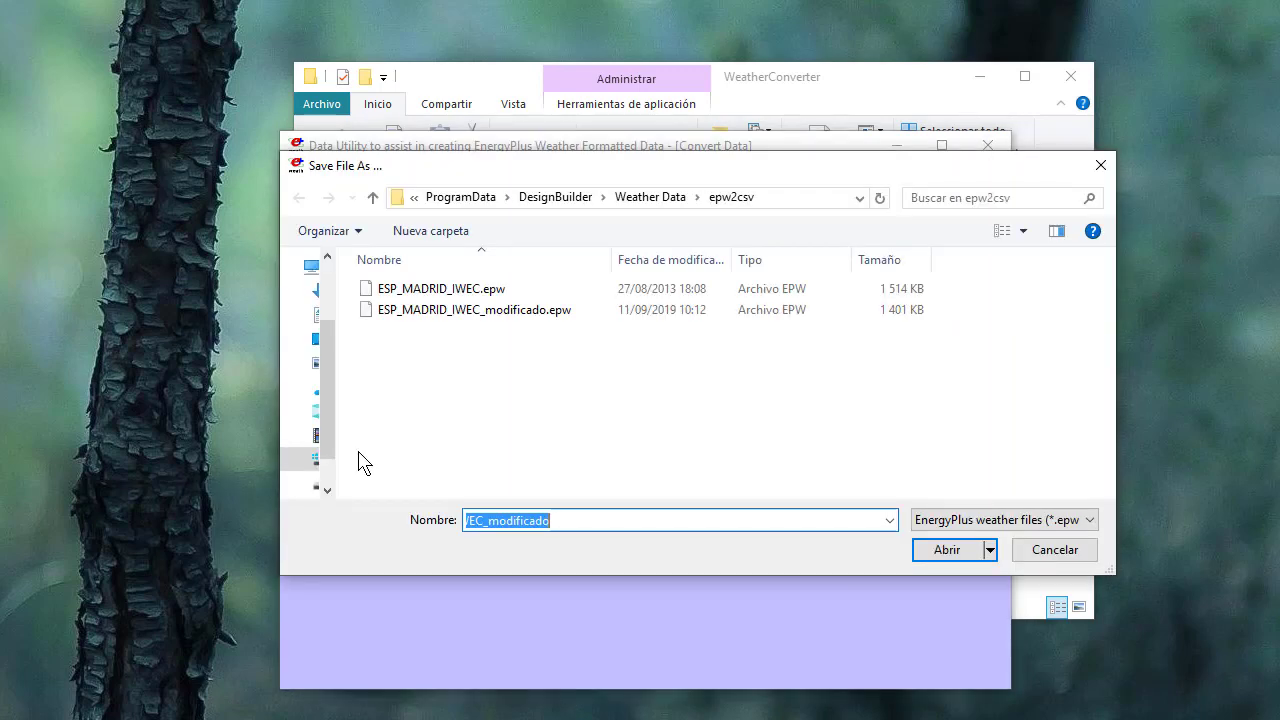
{"action": "left_click", "coordinate": [951, 557]}
{"action": "left_click", "coordinate": [343, 538]}
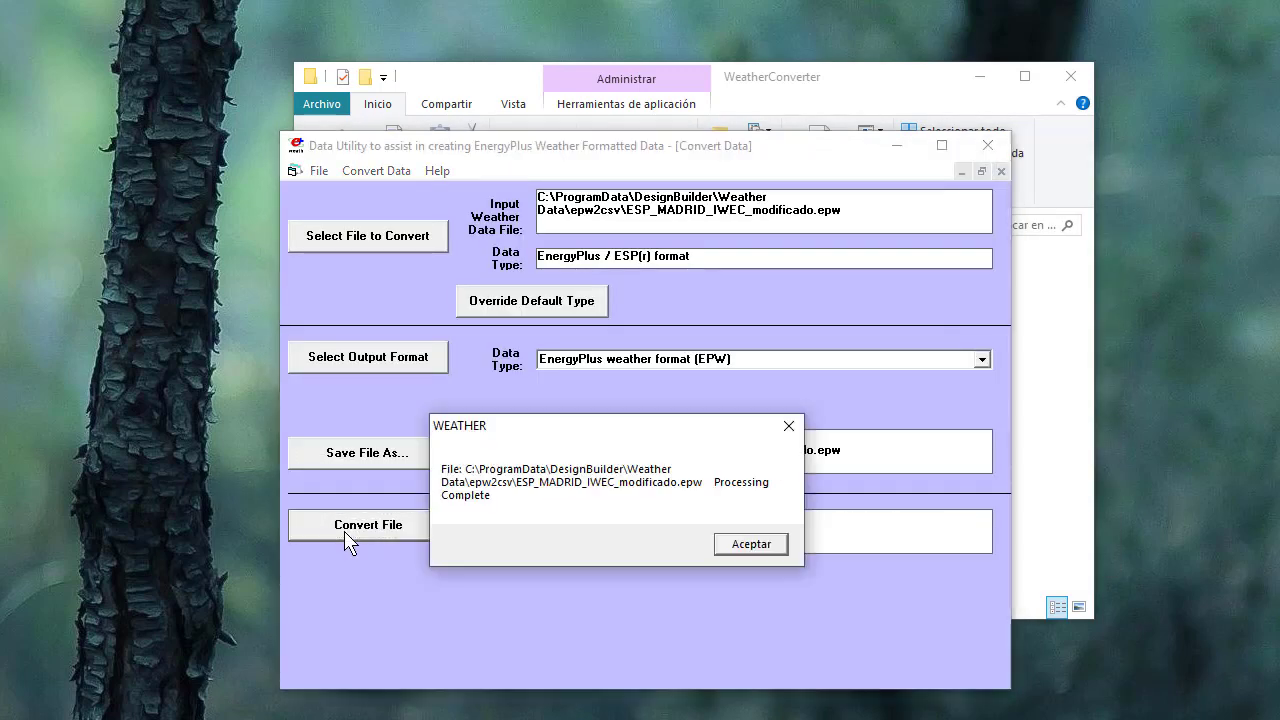
{"action": "left_click", "coordinate": [748, 545]}
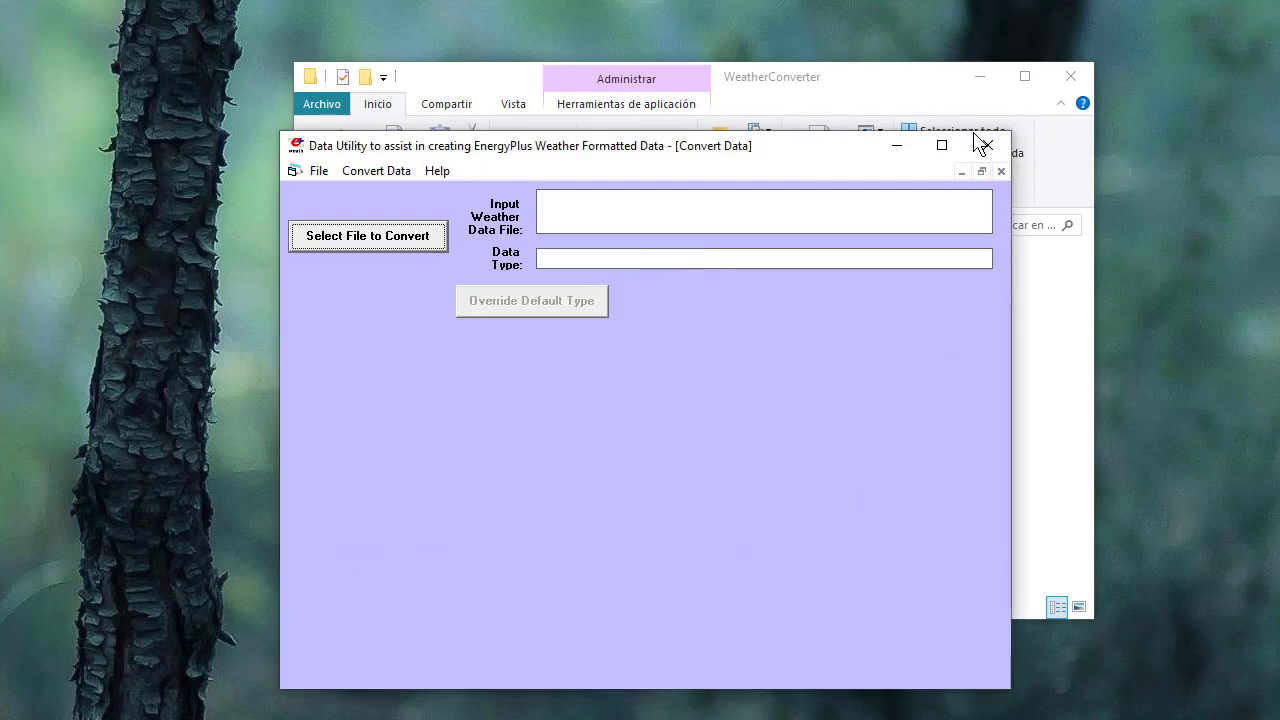
Minimise the weather utility and its folder, examine the ESP_MADRID_IWEC_modificado files in epw2csv, and return to the EPW/CSV converter.
{"action": "left_click", "coordinate": [900, 146]}
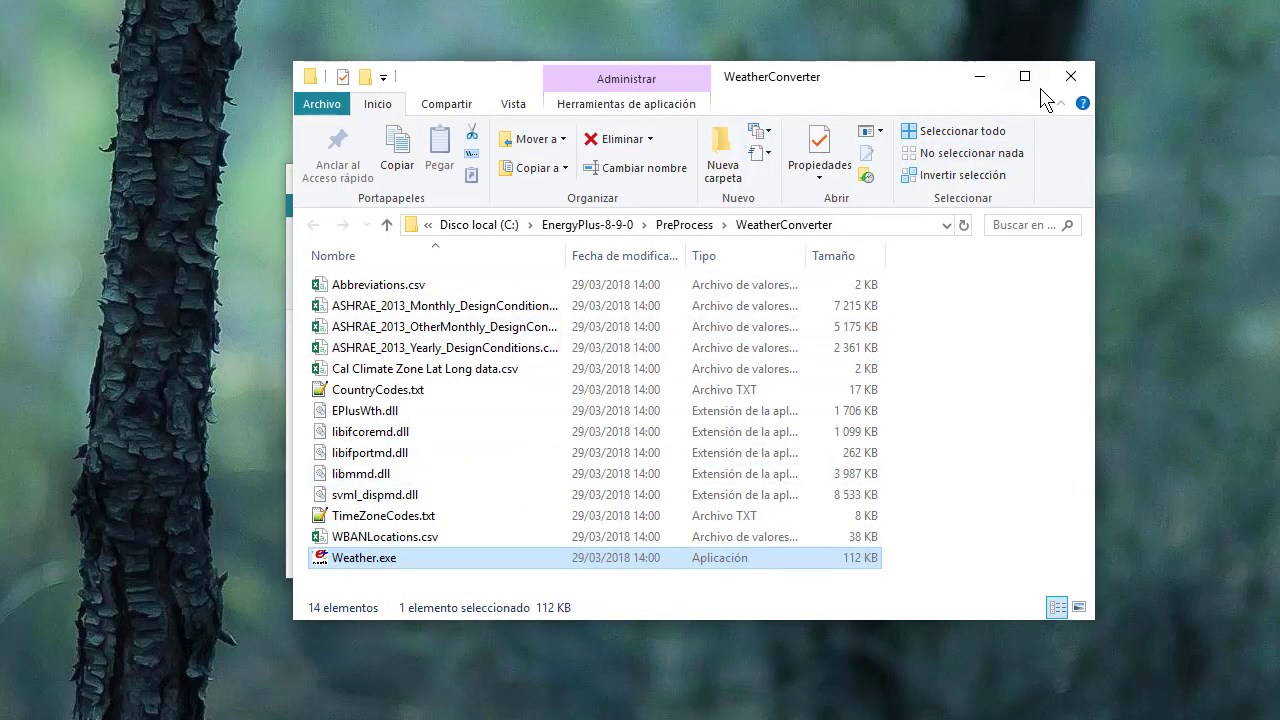
{"action": "left_click", "coordinate": [980, 78]}
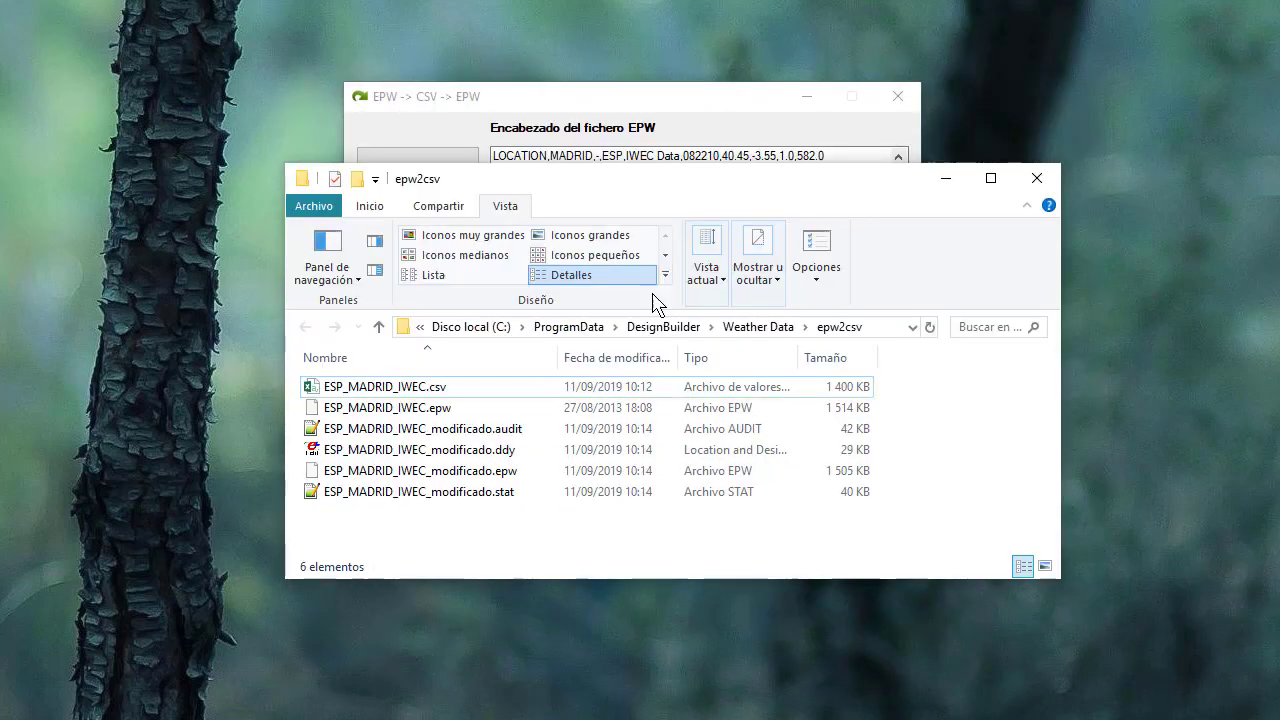
{"action": "left_click", "coordinate": [489, 493]}
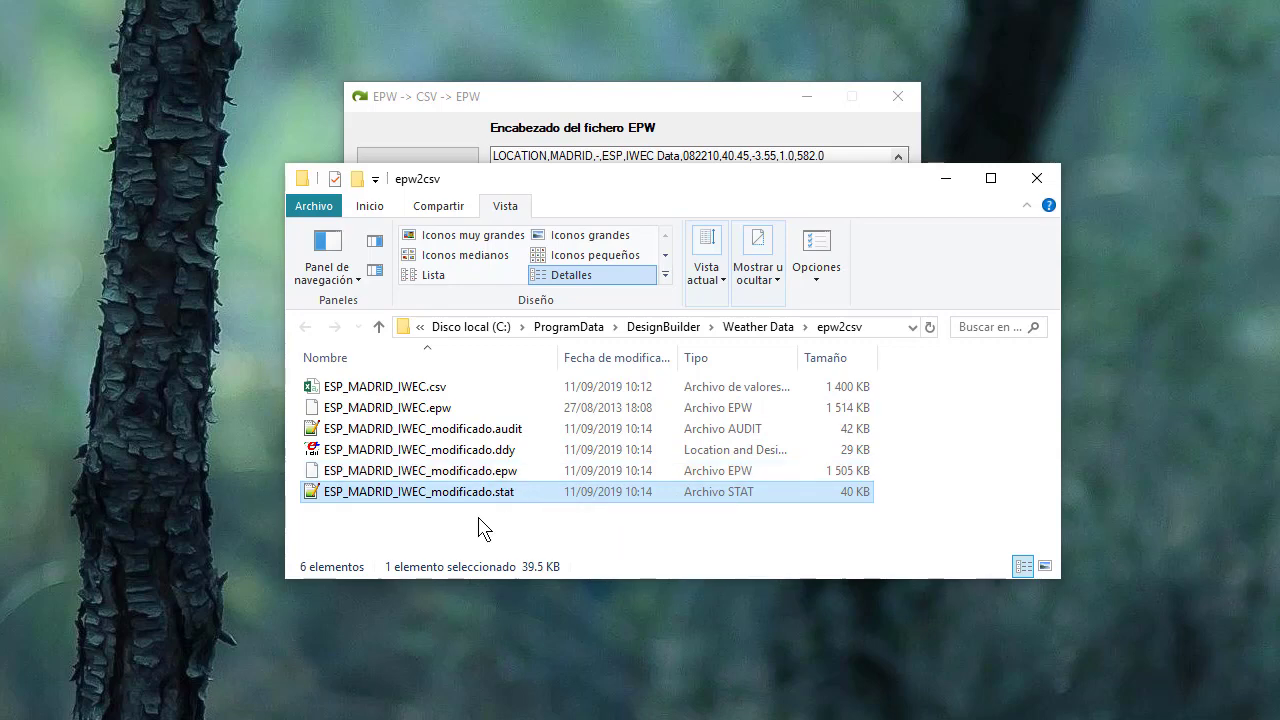
{"action": "left_click", "coordinate": [505, 103]}
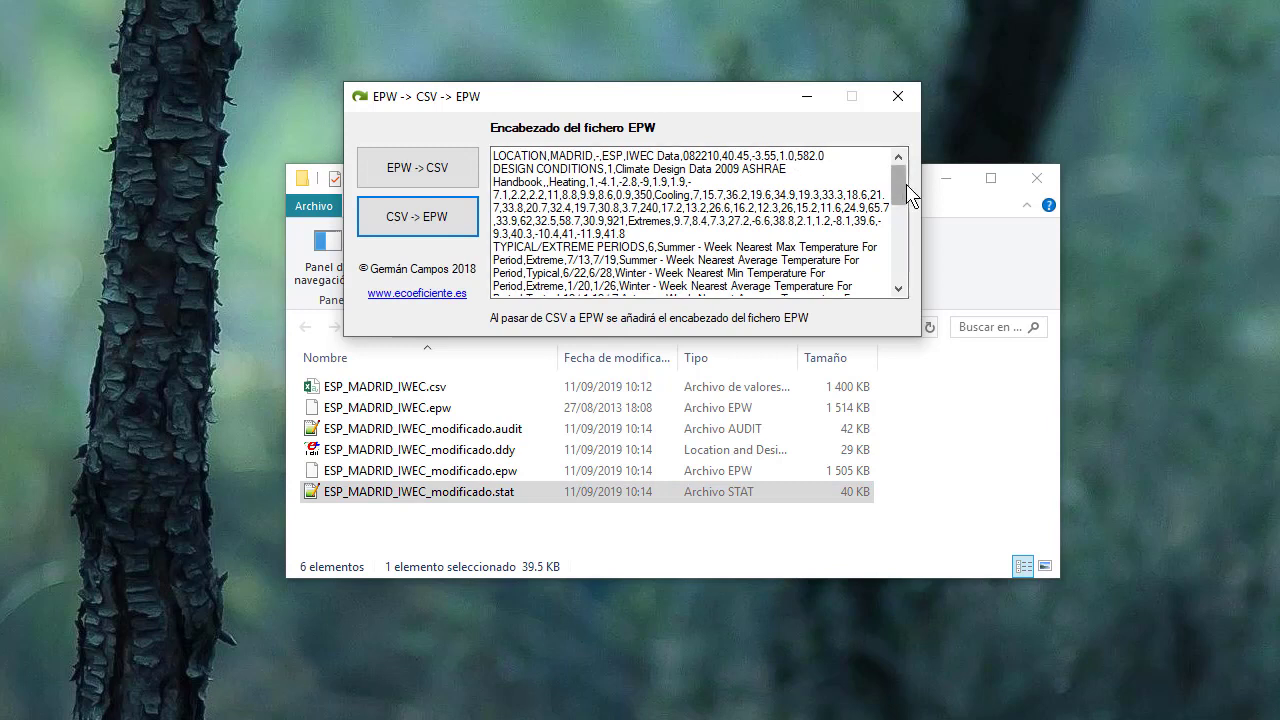